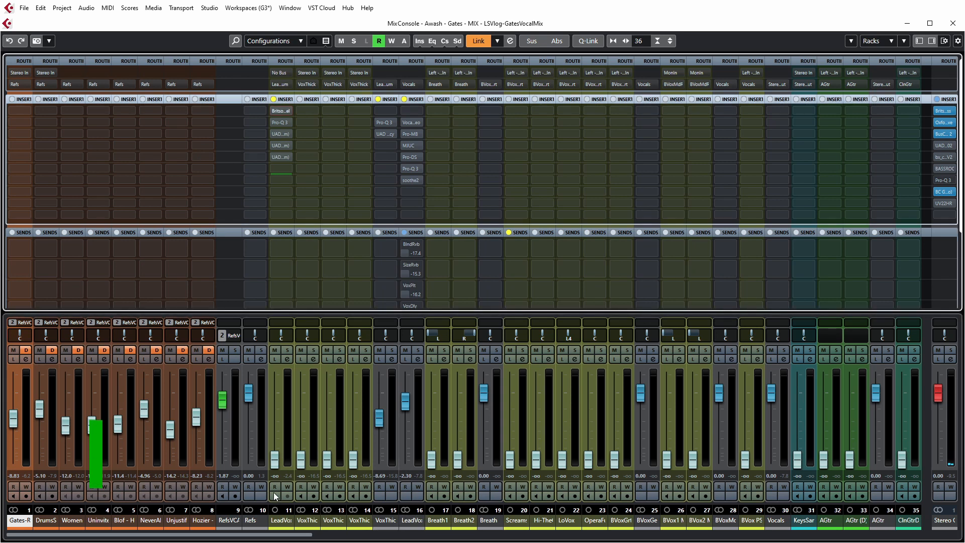
Step: Raise the LeadVox fader to 0.00 dB and audition the vocal in playback, both in the mix and briefly soloed
ctrl+click(274, 459)
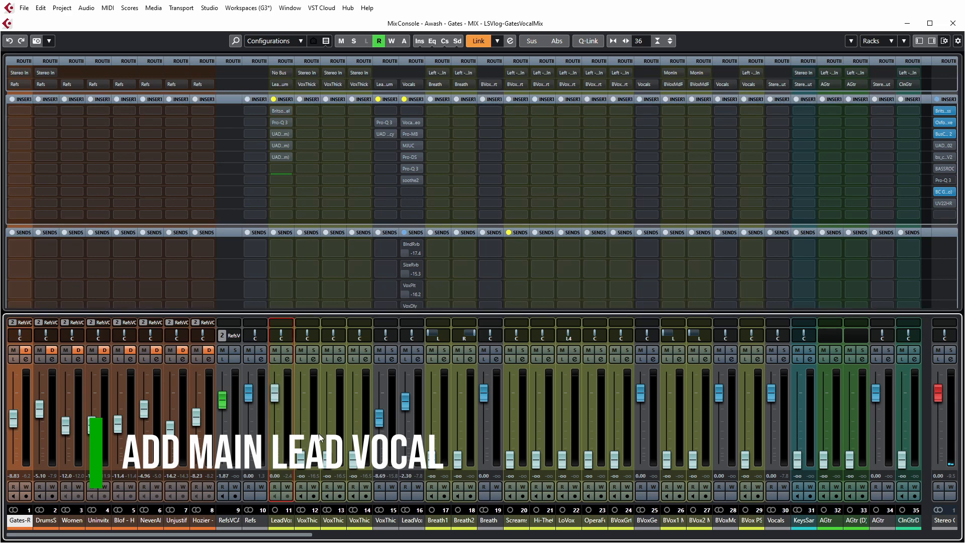
key(space)
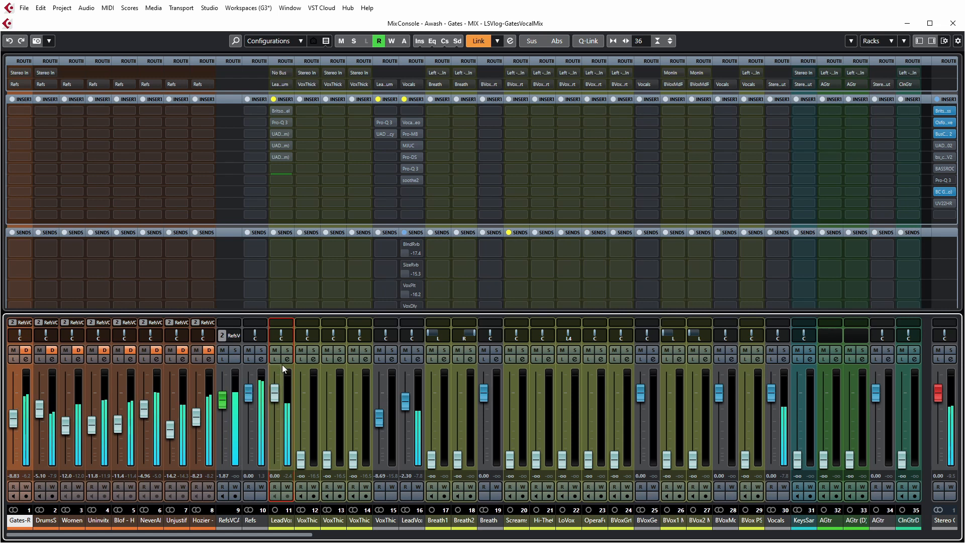
click(286, 350)
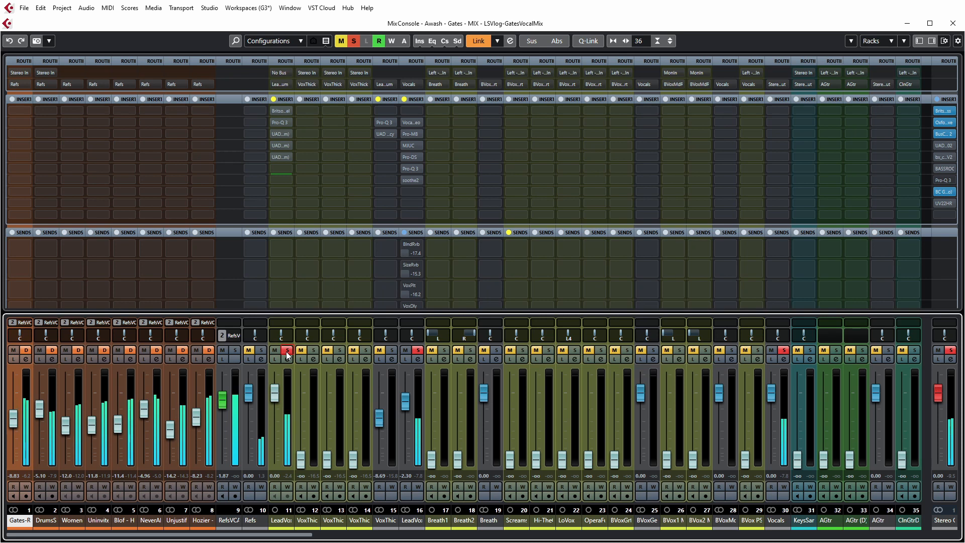
click(287, 350)
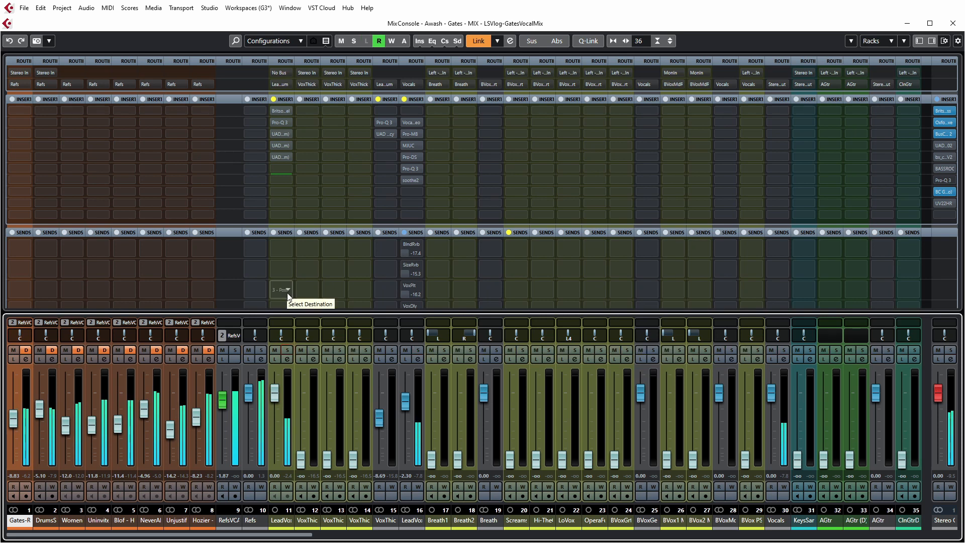
key(space)
Step: Activate the bypassed BritsonChannel insert on LeadVox and solo the LeadVox channel
click(281, 111)
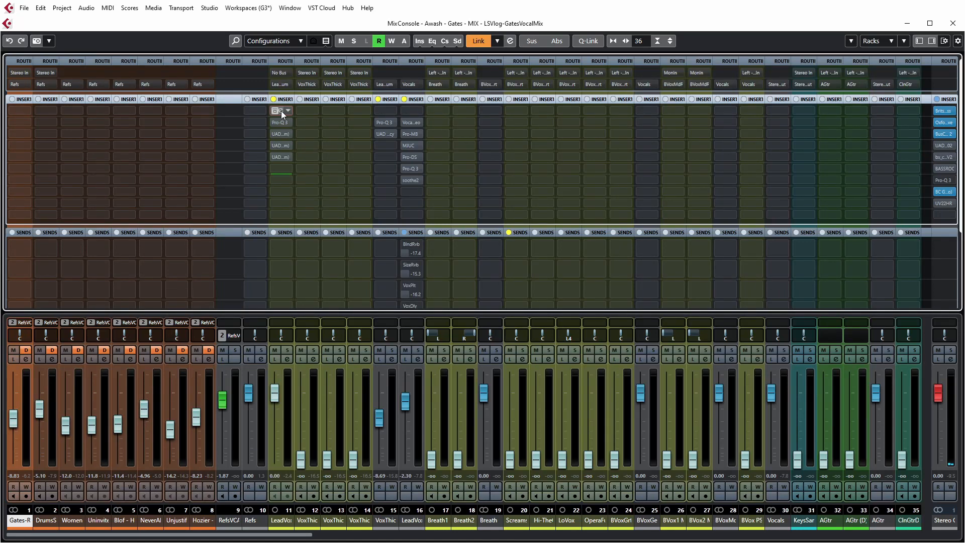
click(281, 110)
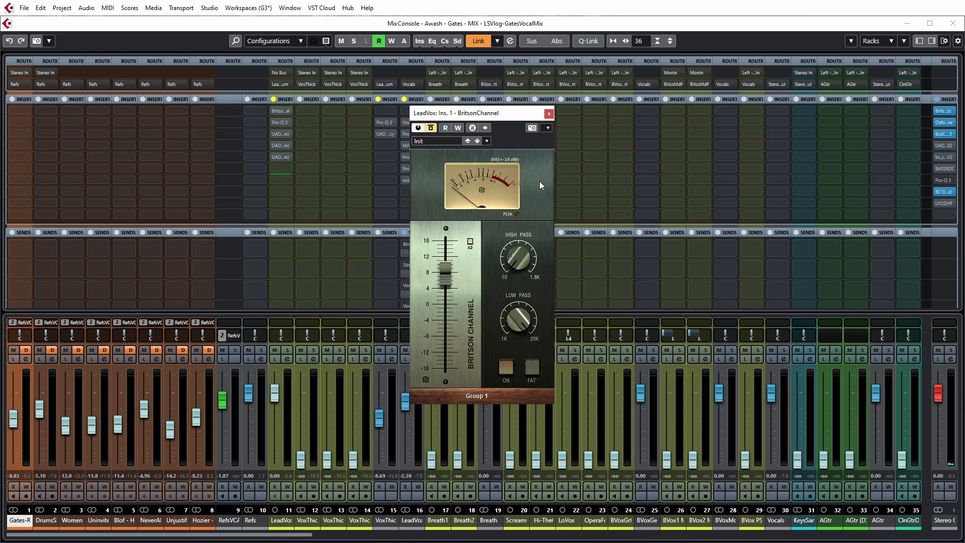
click(430, 129)
click(287, 350)
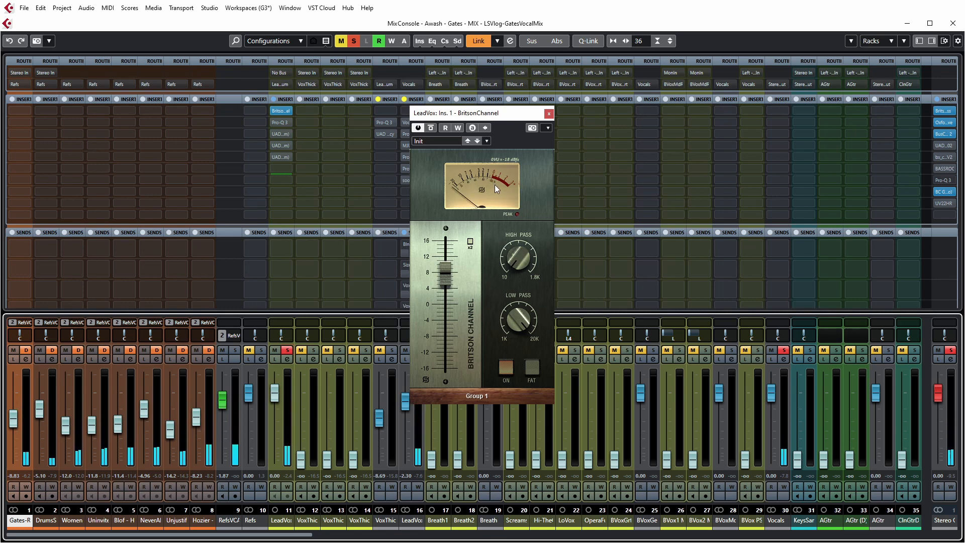
click(548, 114)
Step: Activate the Pro-Q 3 insert on LeadVox and disable its three narrow bell bands and the low cut
click(281, 122)
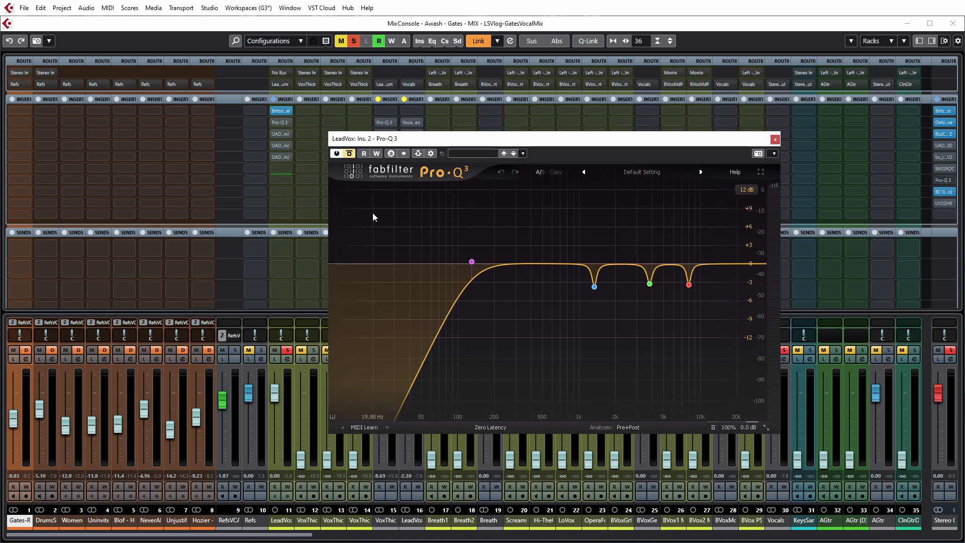
click(351, 155)
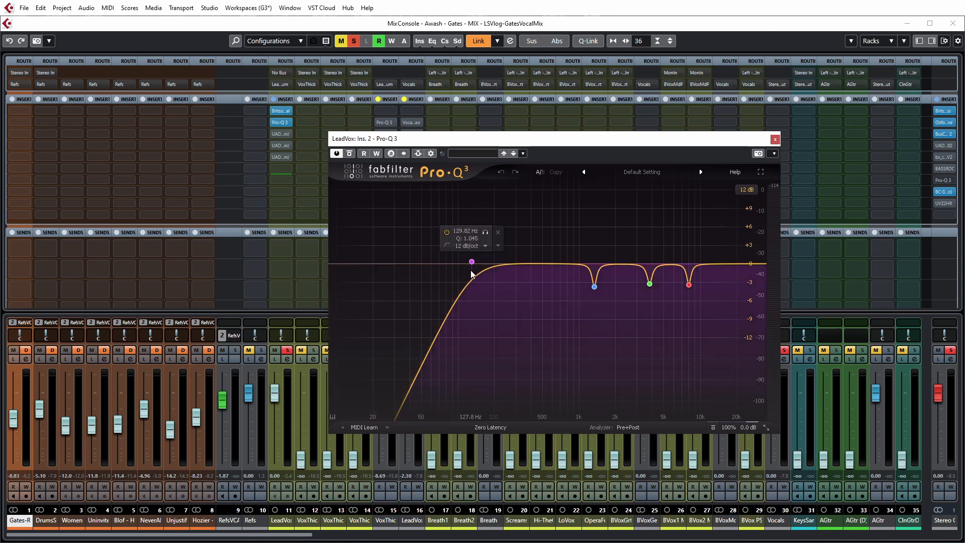
click(571, 306)
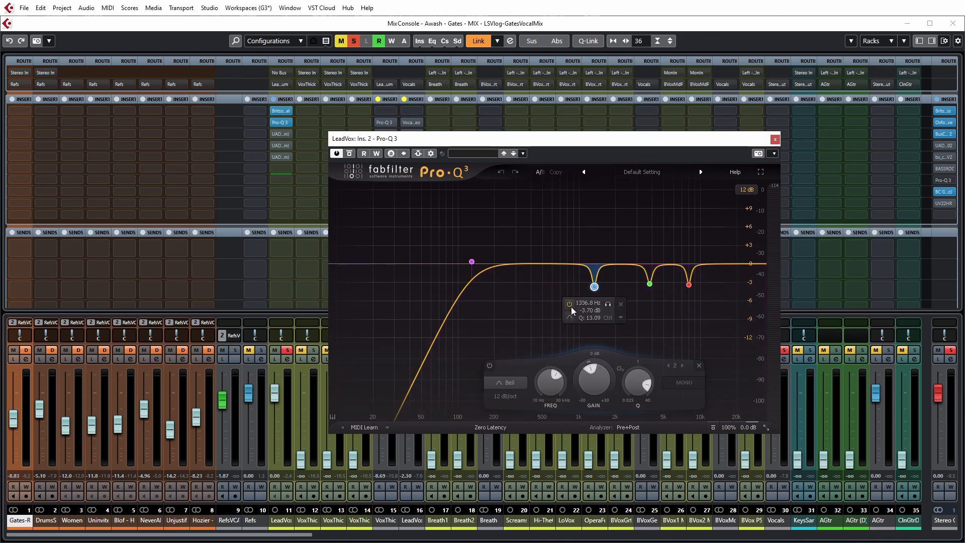
click(649, 284)
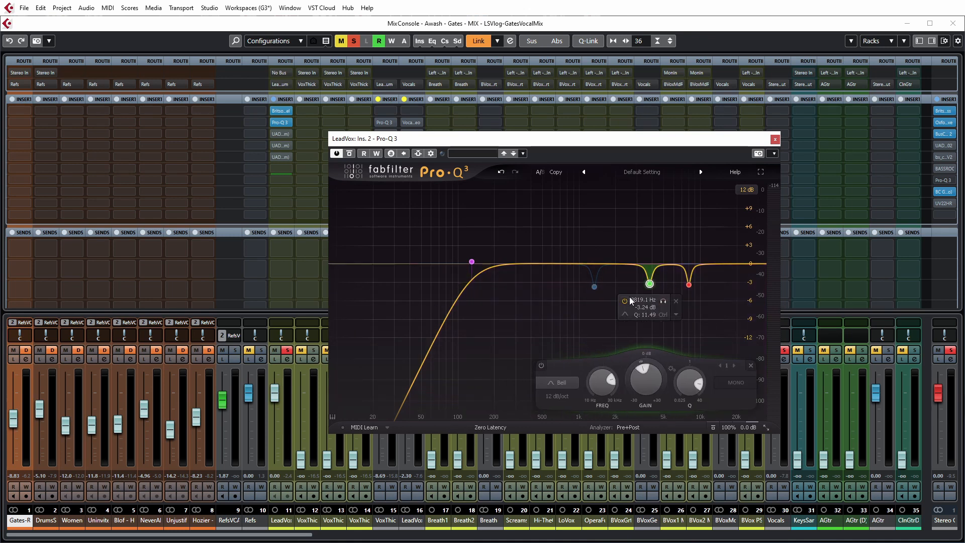
click(624, 301)
click(690, 285)
click(664, 301)
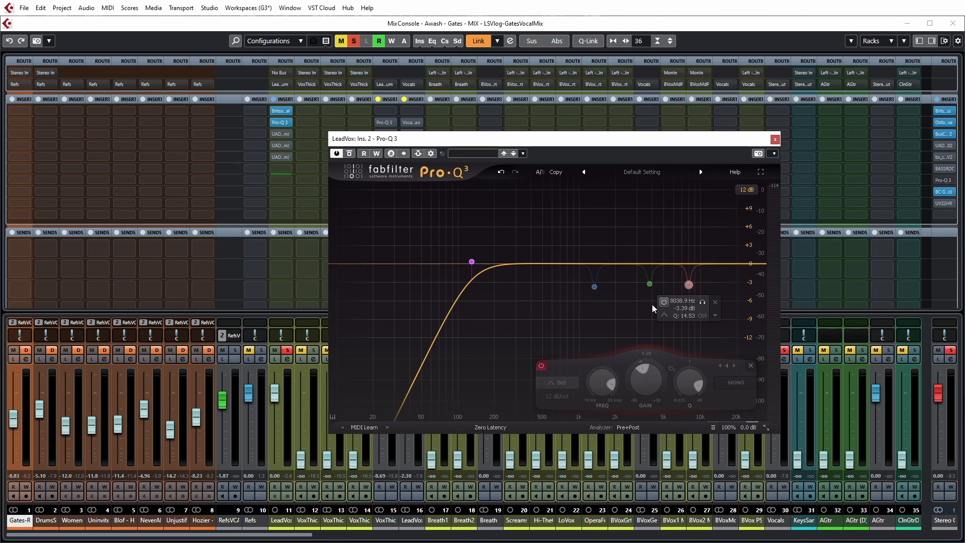
click(472, 263)
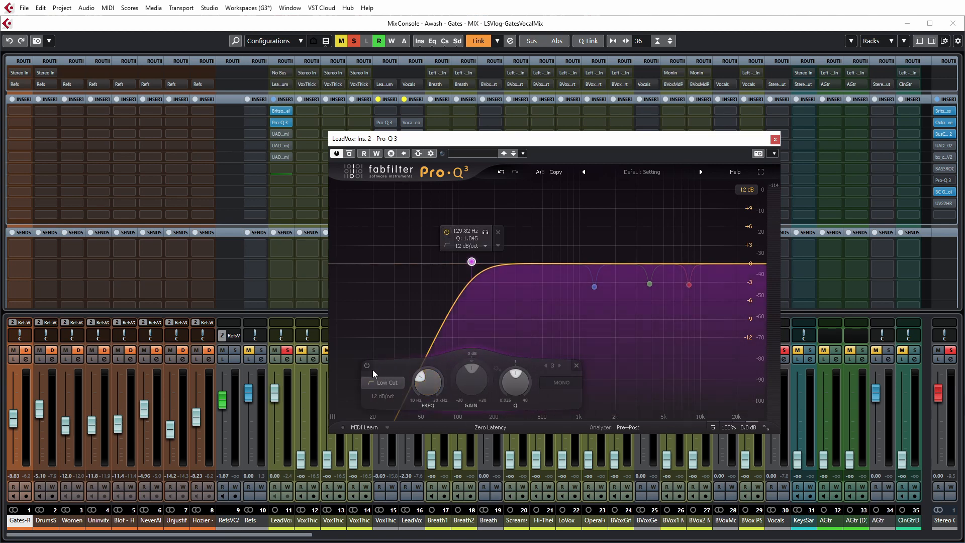
click(367, 366)
Step: Play the soloed vocal and re-enable the low cut band at 129.82 Hz in Pro-Q 3
key(space)
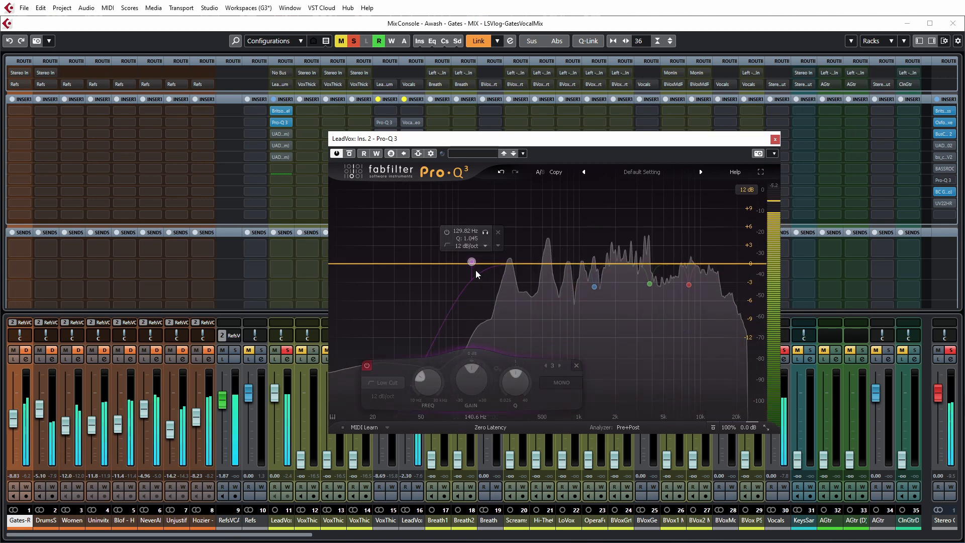
click(368, 364)
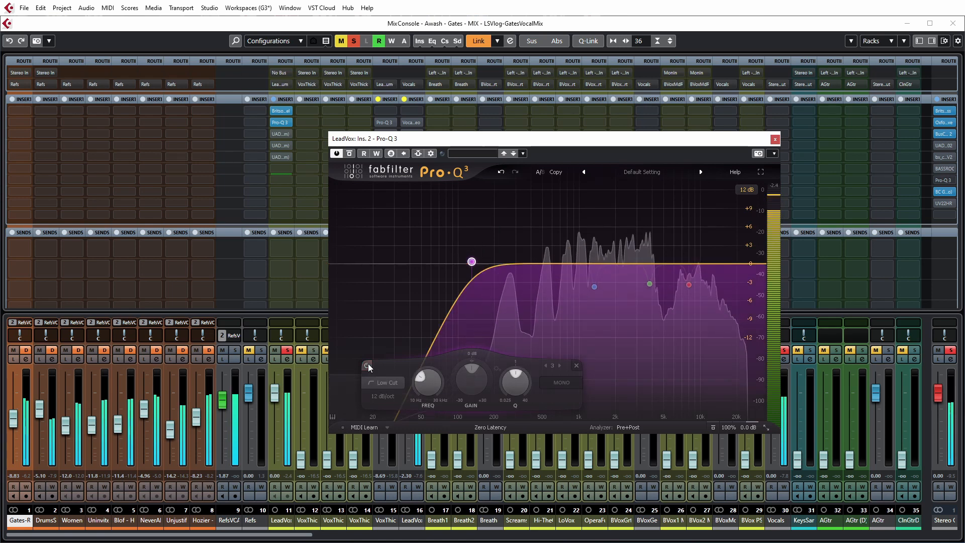
key(space)
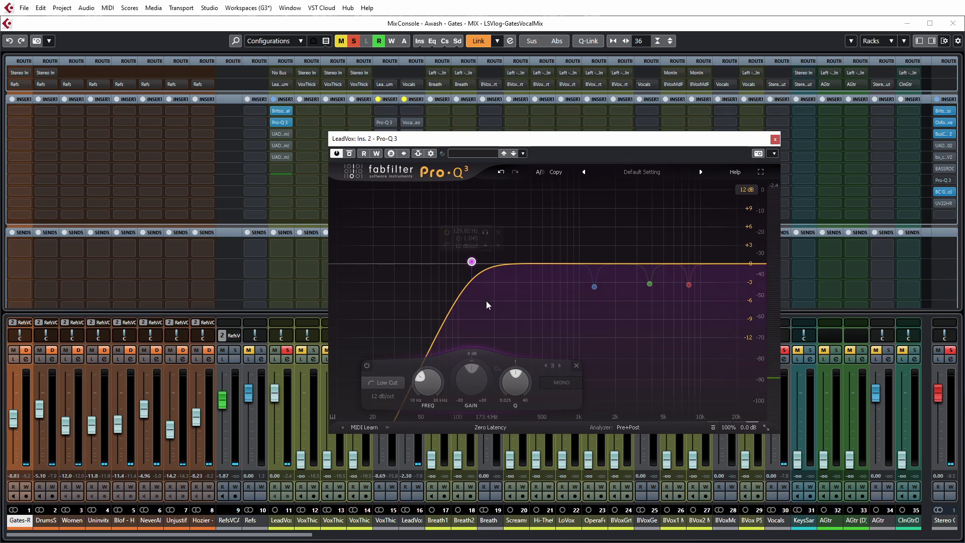
Step: Enable the blue bell band at 1324.1 Hz, audition it by boosting its gain during playback, and return it to a cut of about 3 dB
mouse_move(472, 263)
mouse_move(577, 292)
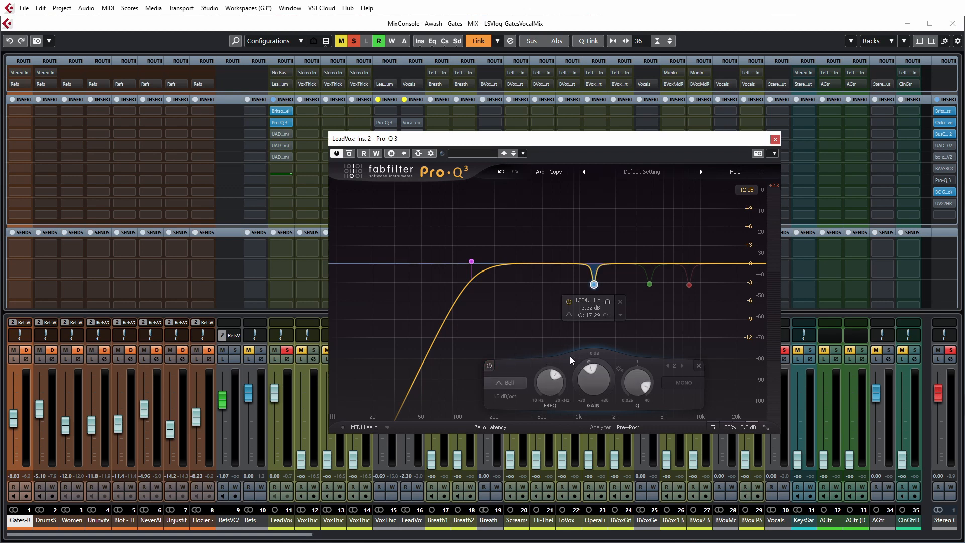
key(space)
mouse_move(597, 392)
scroll(598, 392, up, 7)
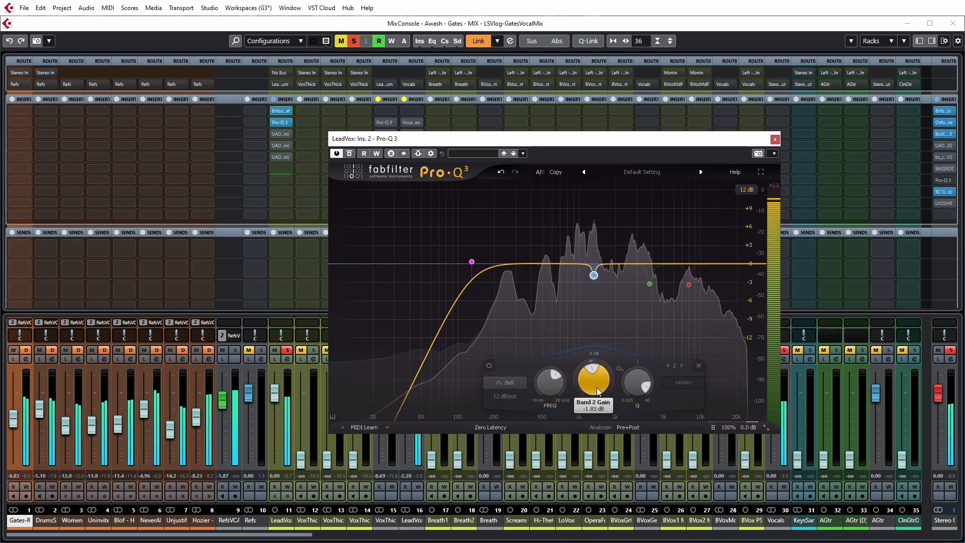
scroll(598, 392, up, 6)
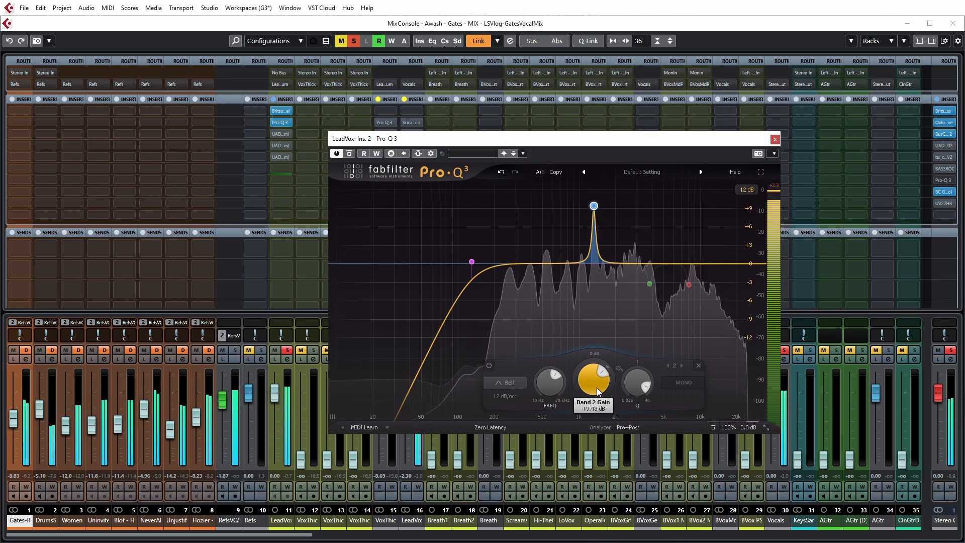
scroll(598, 392, down, 16)
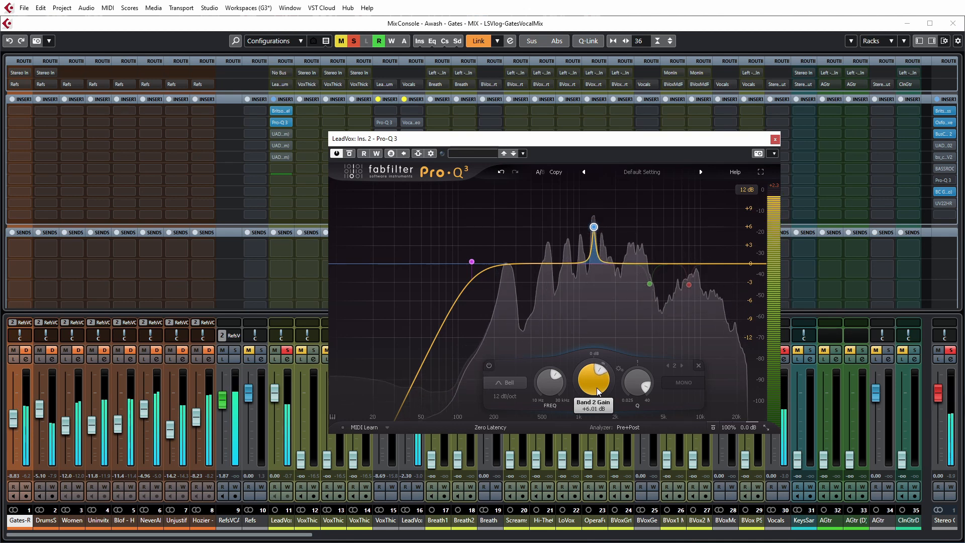
scroll(598, 392, up, 4)
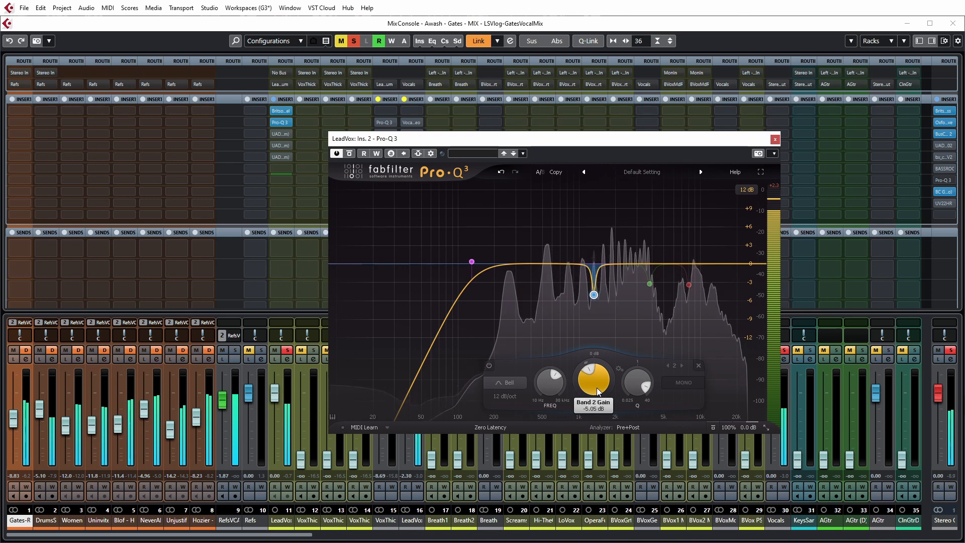
Step: Enable the green bell band at 3819.1 Hz, audition it boosted to about +9.4 dB, and set its gain to about -3.4 dB
click(650, 284)
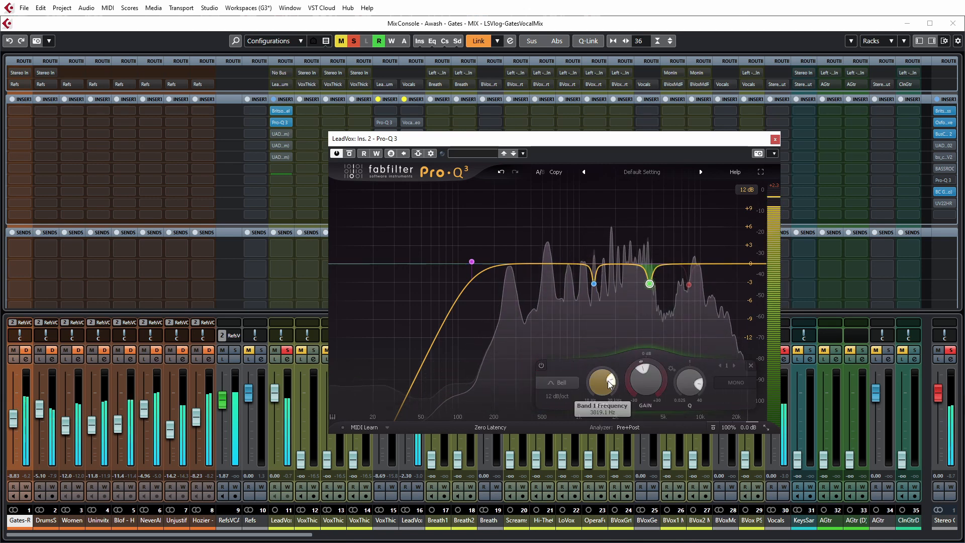
scroll(646, 377, up, 10)
scroll(646, 377, up, 3)
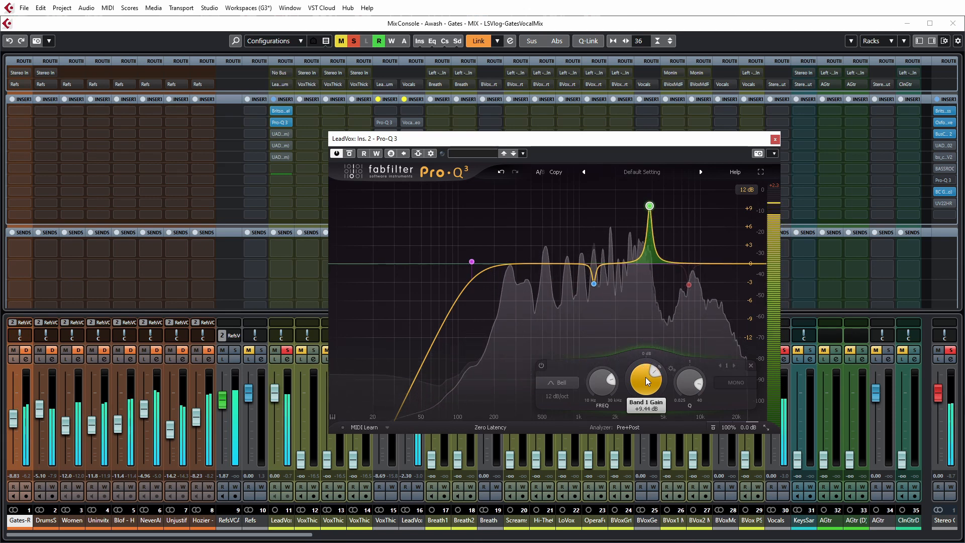
scroll(645, 377, down, 11)
scroll(644, 382, down, 2)
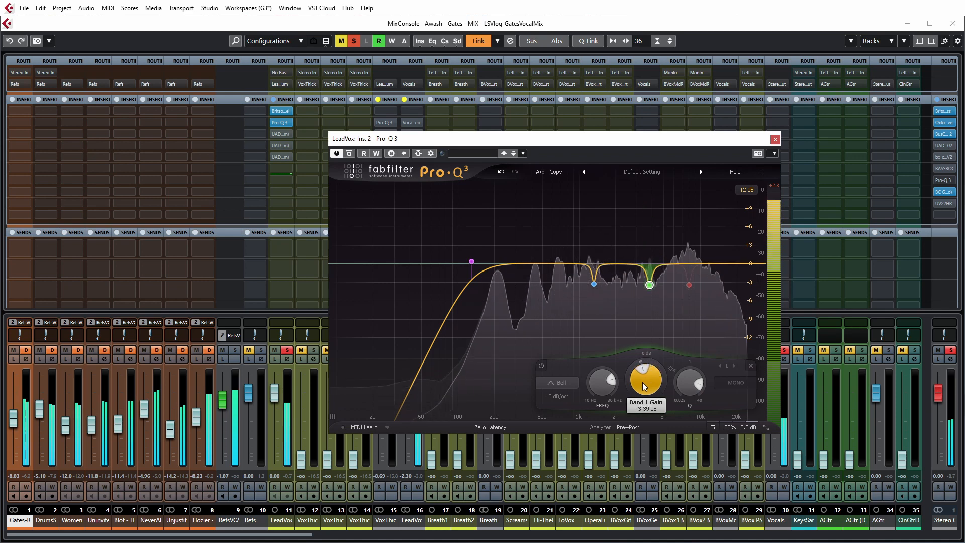
Step: Enable the red bell band near 8 kHz, audition it boosted to about +9.9 dB, and return it to a cut of about 3 dB
click(691, 286)
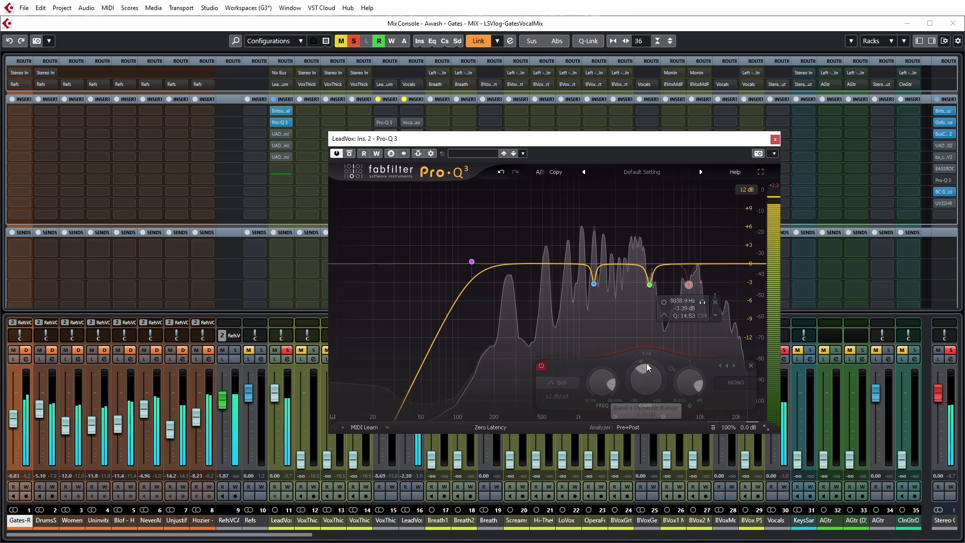
click(543, 366)
scroll(647, 381, up, 12)
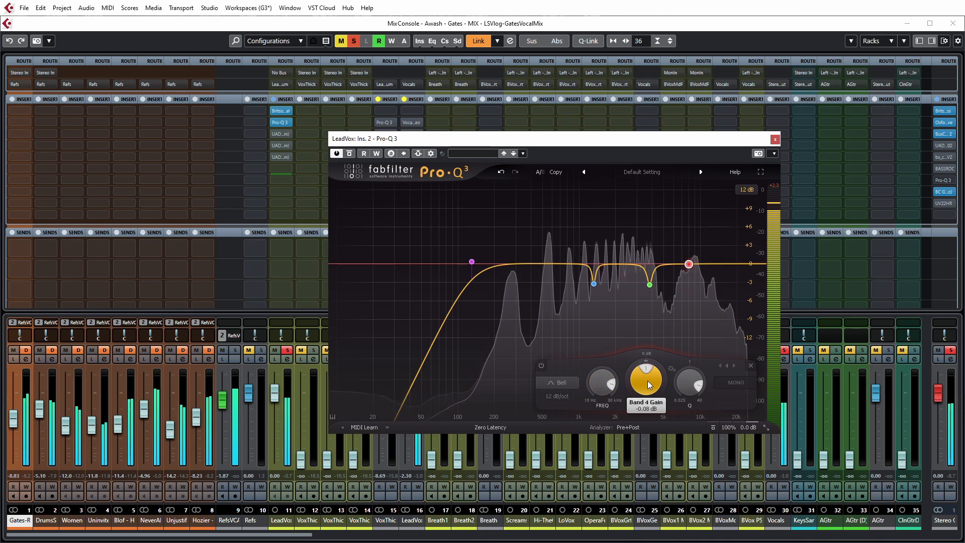
scroll(647, 381, up, 1)
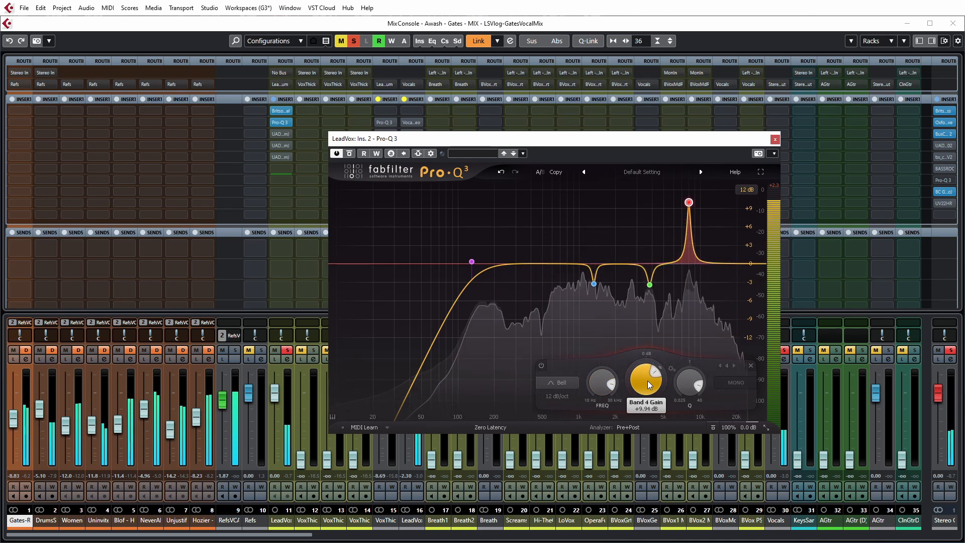
scroll(647, 381, down, 13)
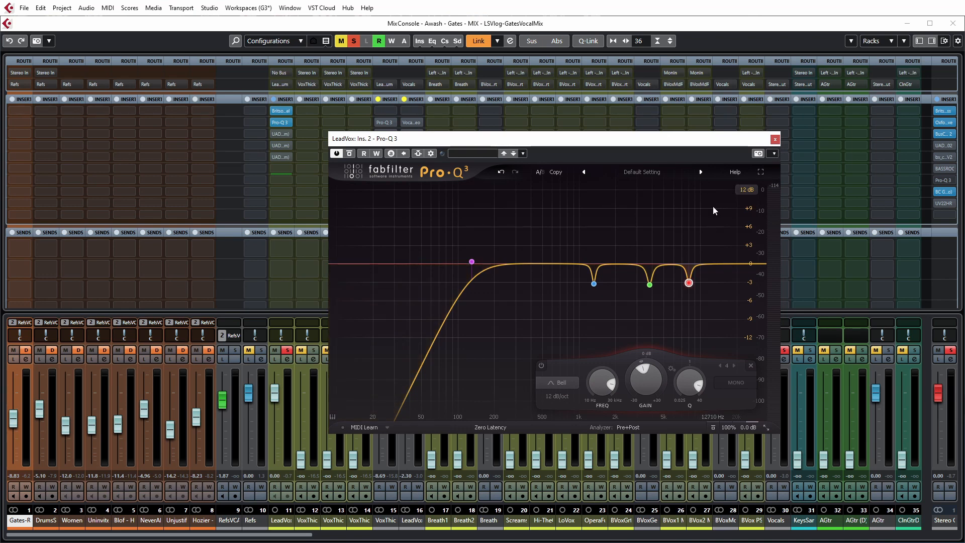
click(775, 139)
Step: Activate the UAD Precision De-Esser insert on LeadVox while the soloed vocal plays
click(275, 138)
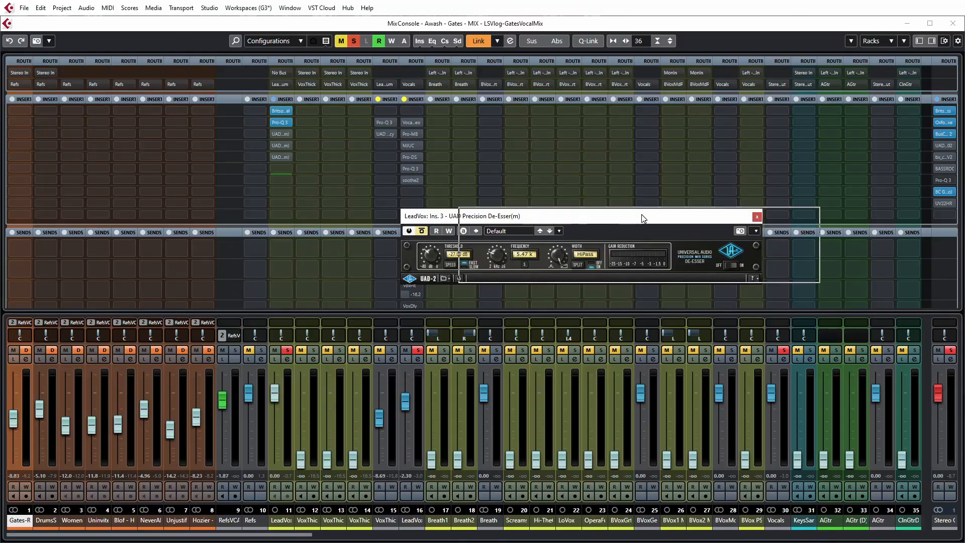
drag(584, 216, 635, 176)
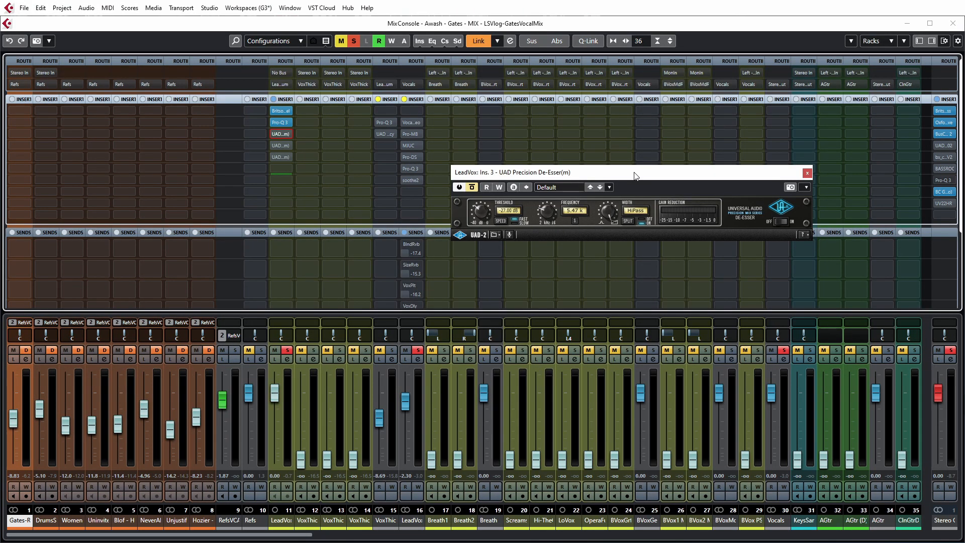
key(space)
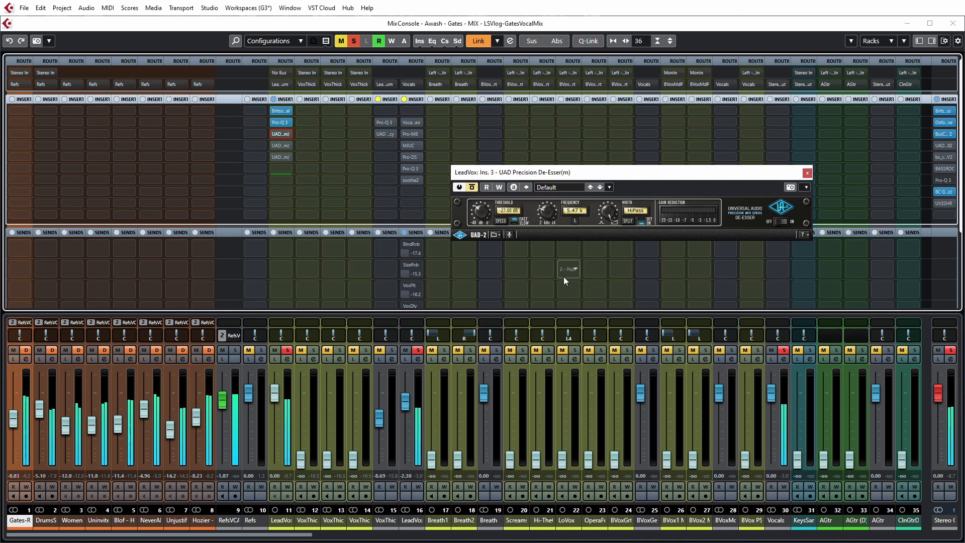
click(471, 187)
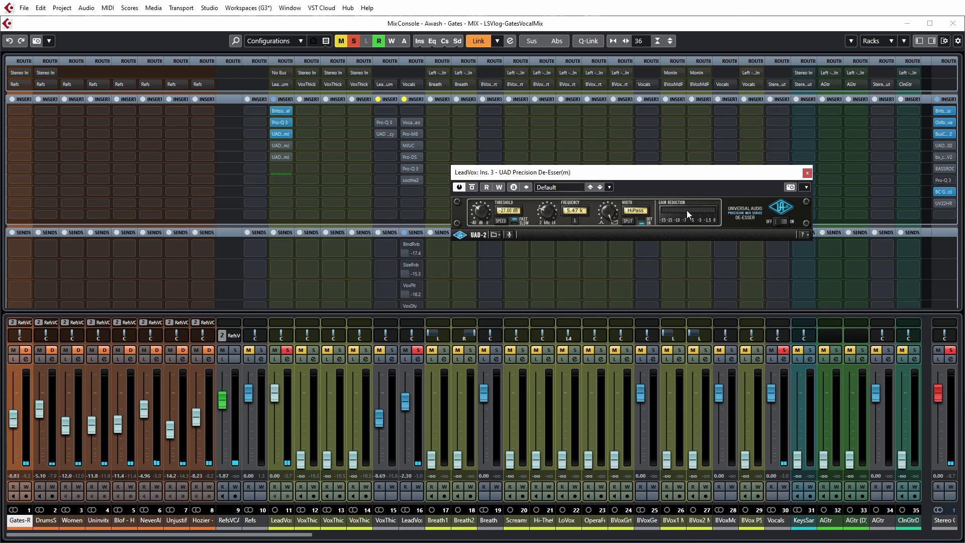
click(807, 173)
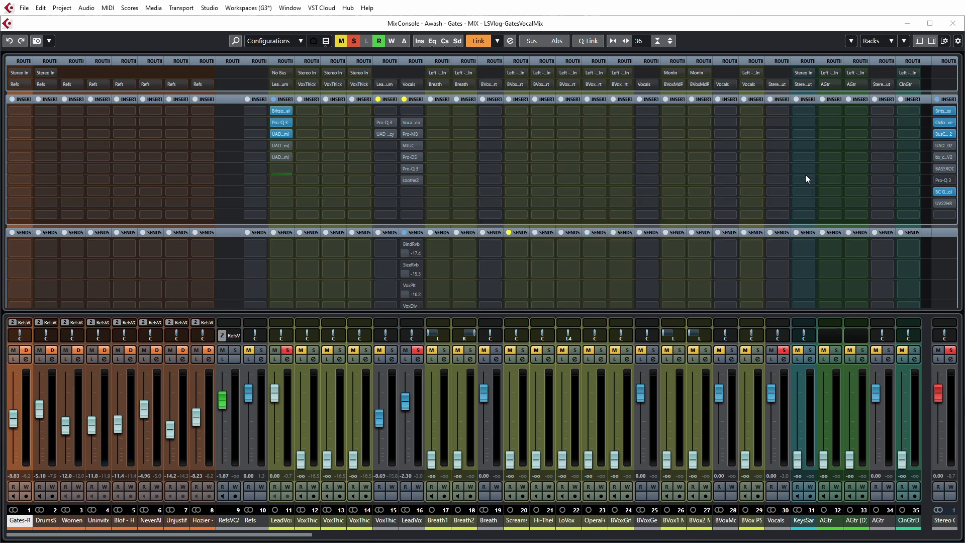
Step: Activate the UAD UA 1176LN Legacy insert on LeadVox and compare it with its bypassed state during playback
click(278, 146)
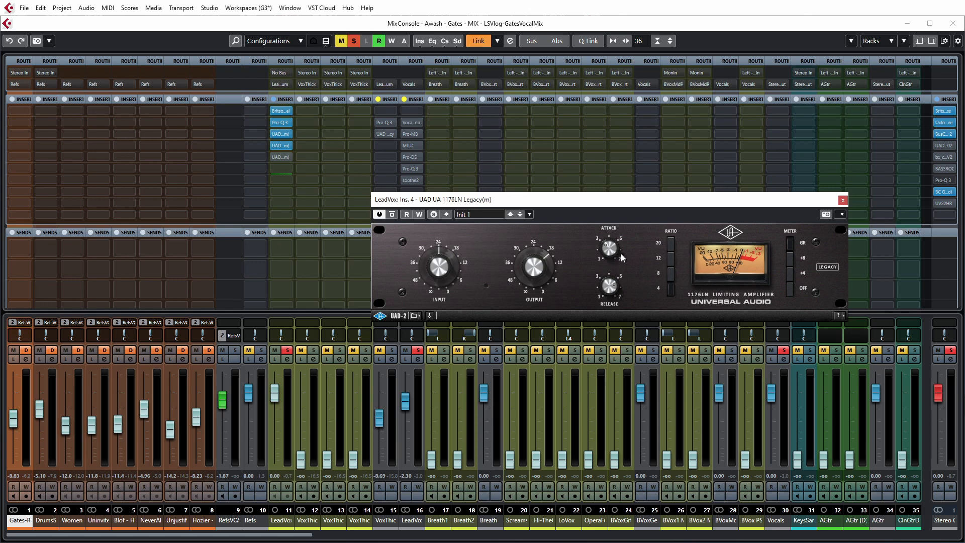
key(space)
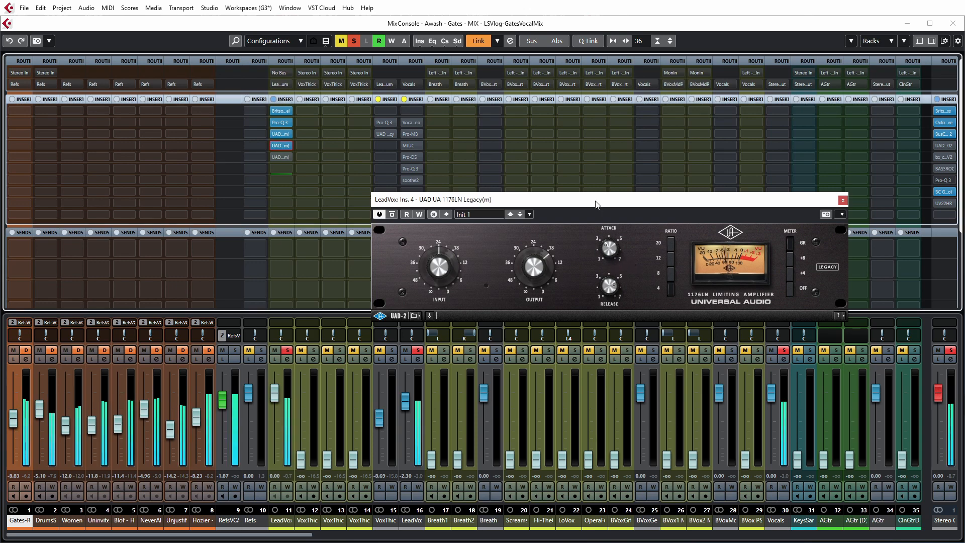
click(392, 216)
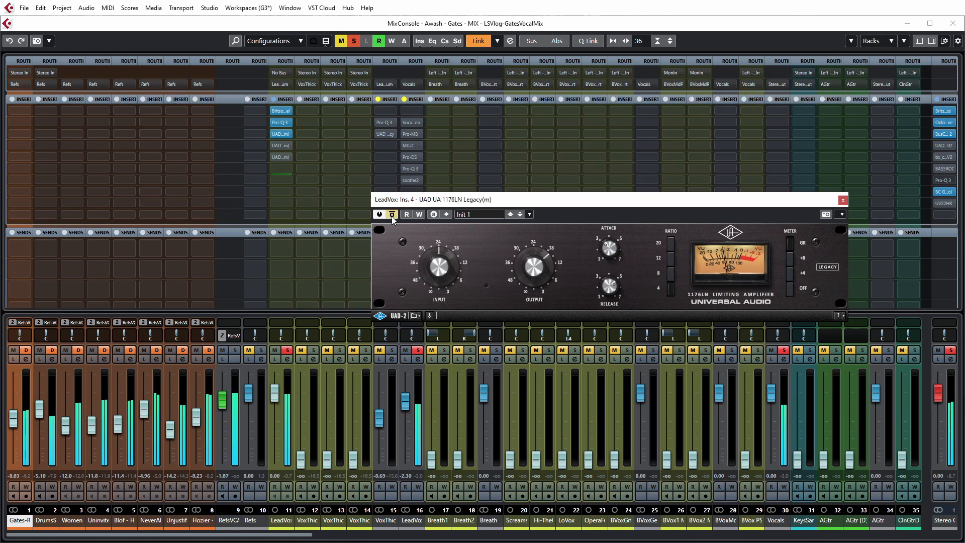
click(392, 215)
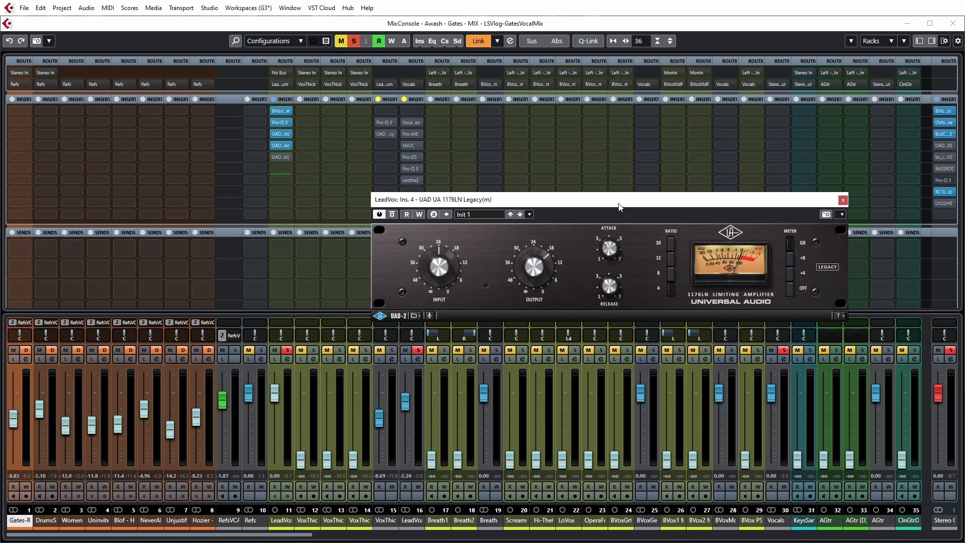
click(842, 201)
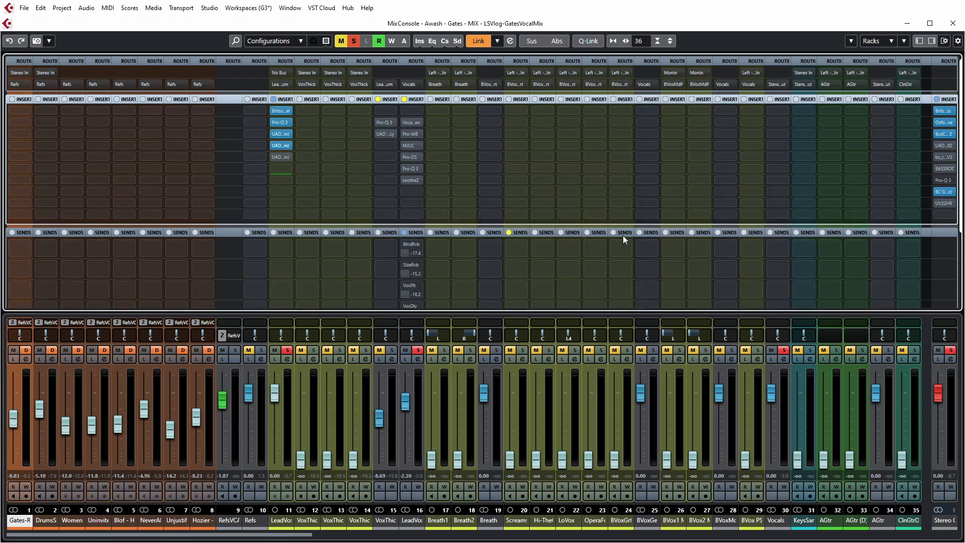
Step: Activate the UAD Pultec EQP-1A insert on LeadVox, compare it with bypass during playback, and audition the vocal unsoloed in the mix
click(280, 158)
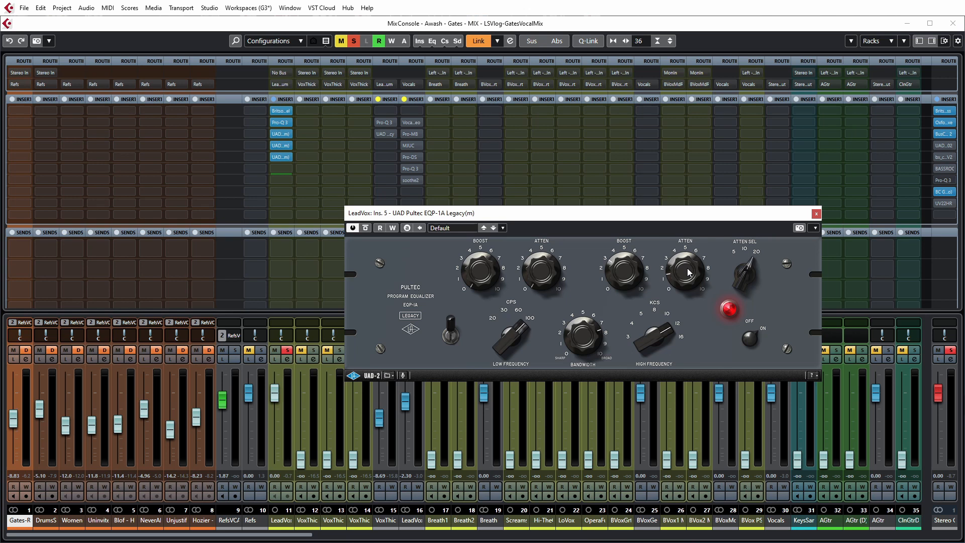
key(space)
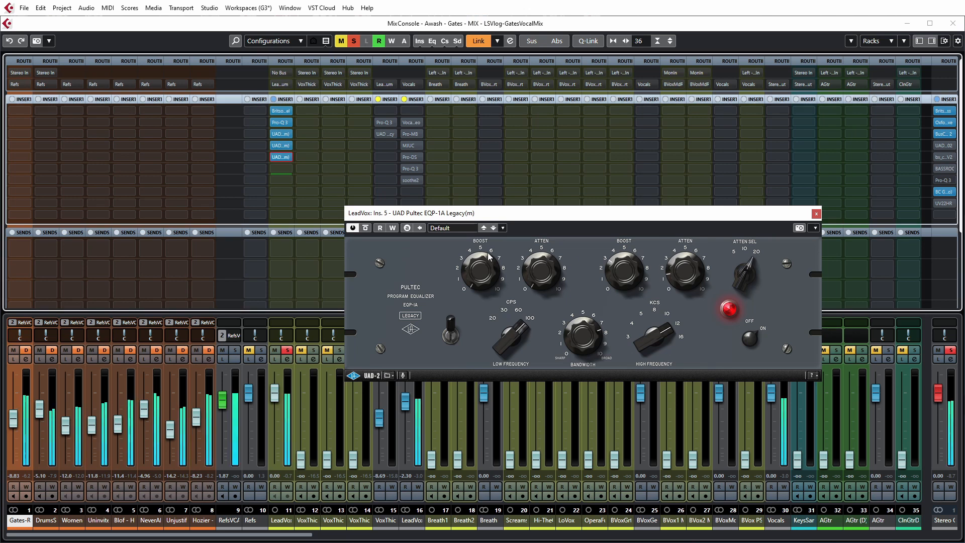
click(365, 228)
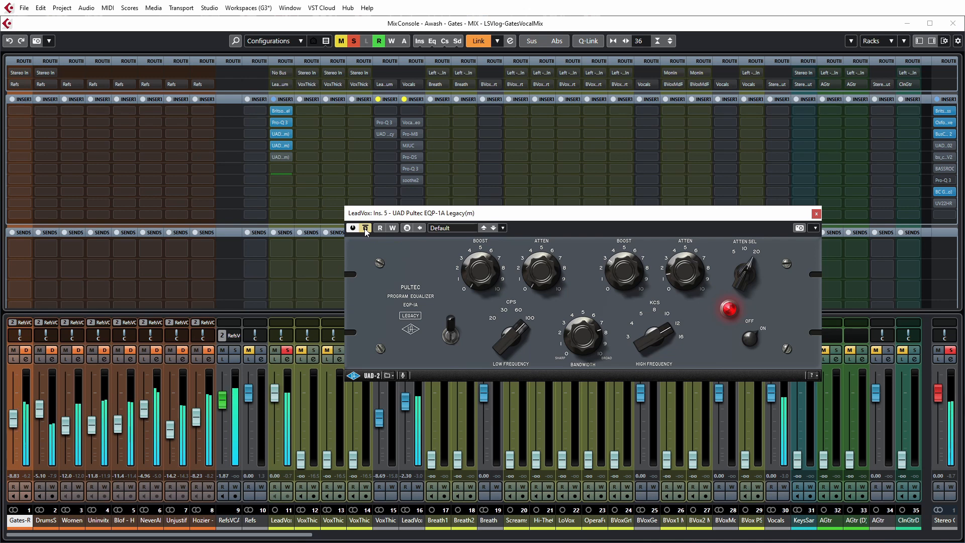
click(365, 229)
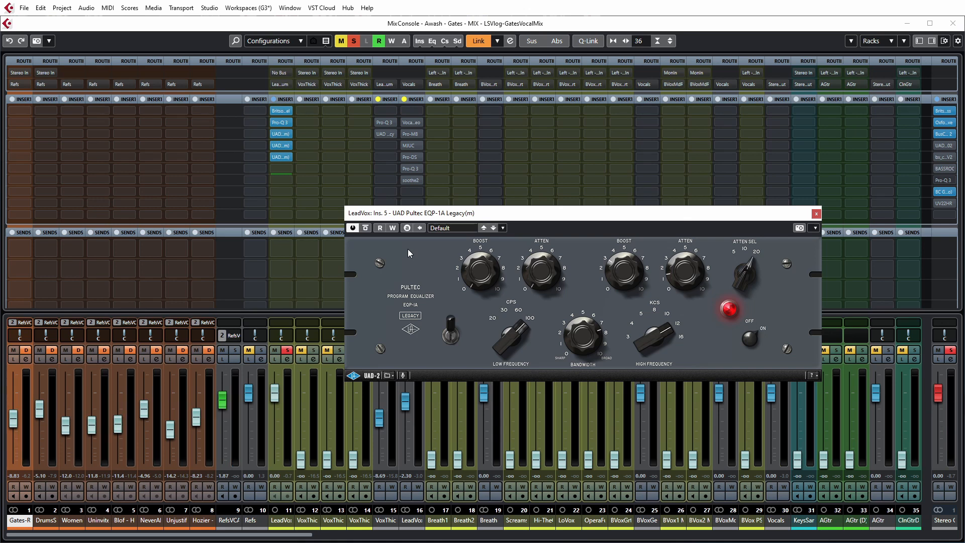
key(s)
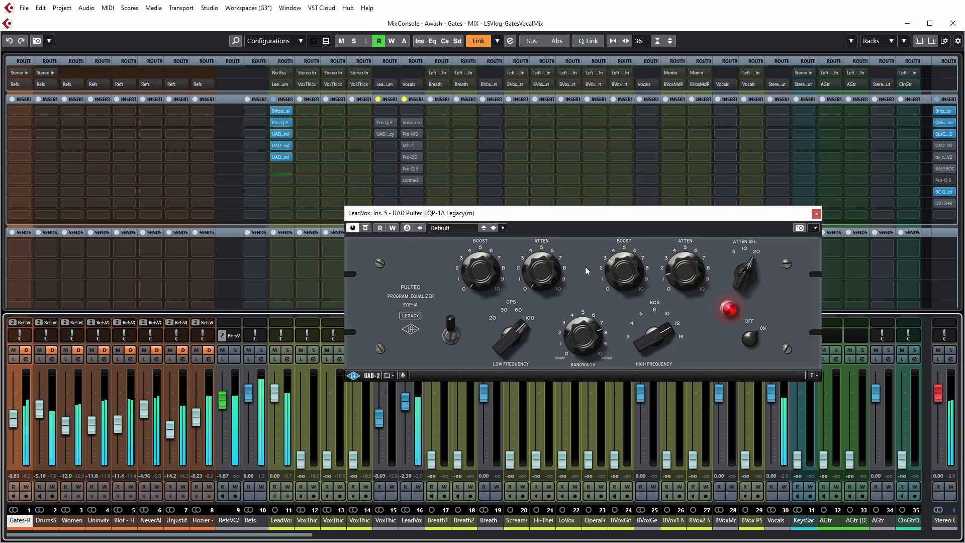
click(815, 215)
Step: Show the VoxThick3, VoxThick6 and VoxThick9 tracks one after another in the project window
key(F3)
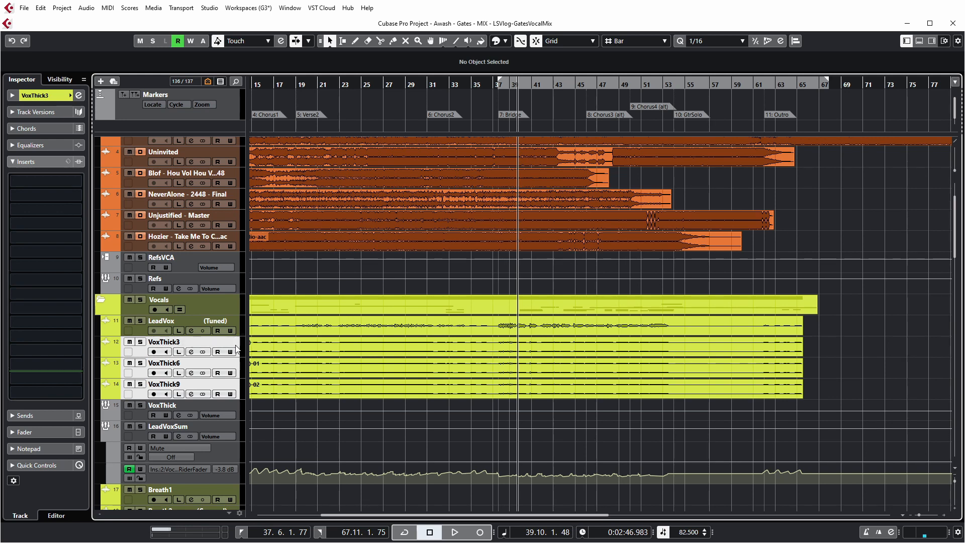
click(239, 347)
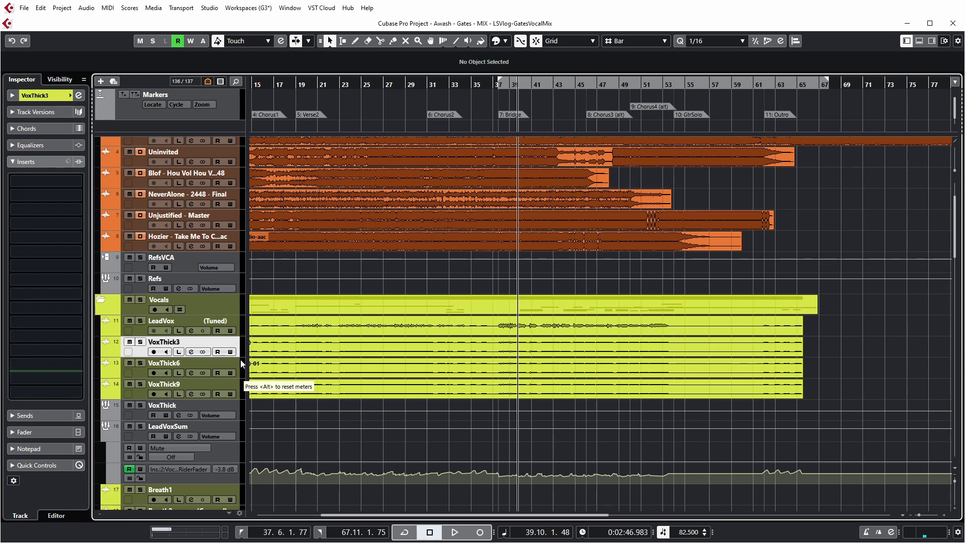
click(237, 364)
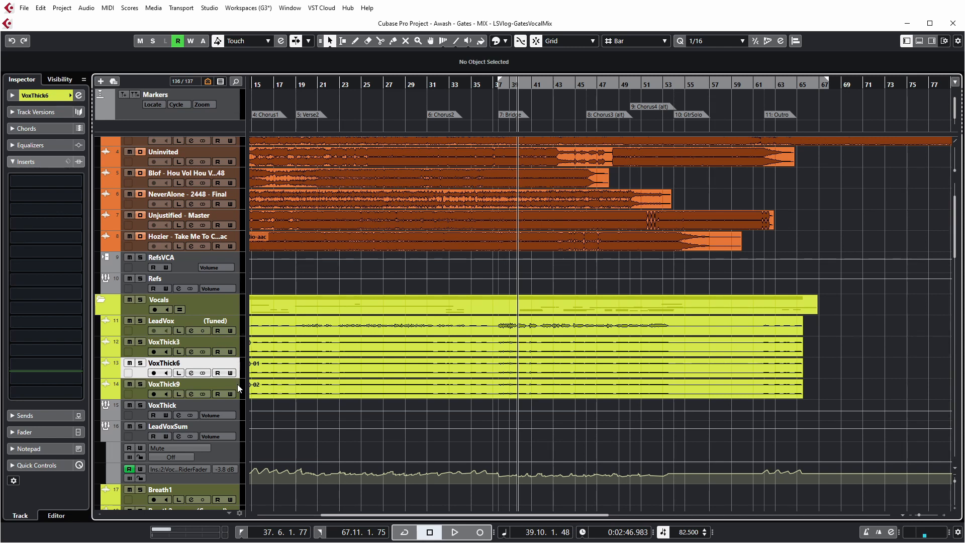
click(238, 385)
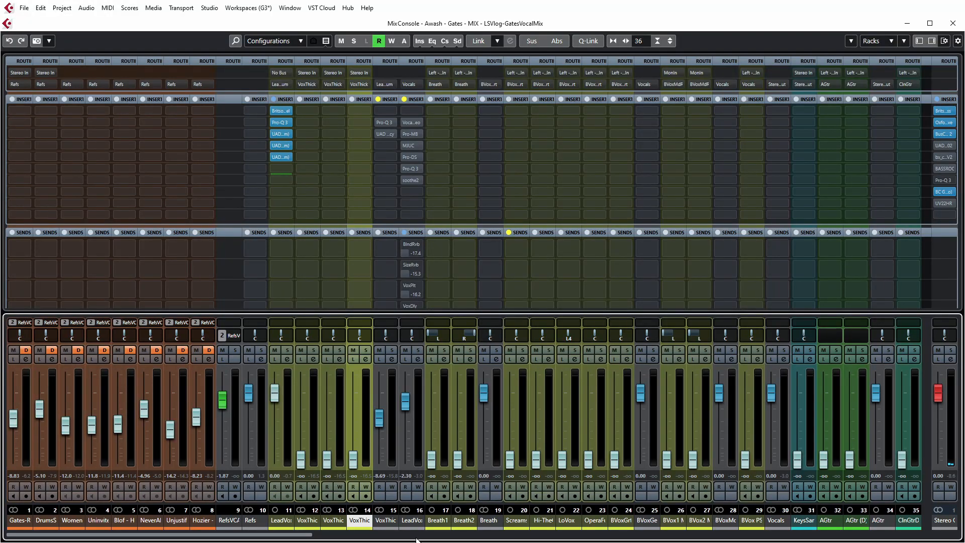
Step: Raise the VoxThick3, VoxThick6 and VoxThick9 faders to 0.00 dB and audition the three thickening tracks soloed
ctrl+click(300, 462)
ctrl+click(326, 461)
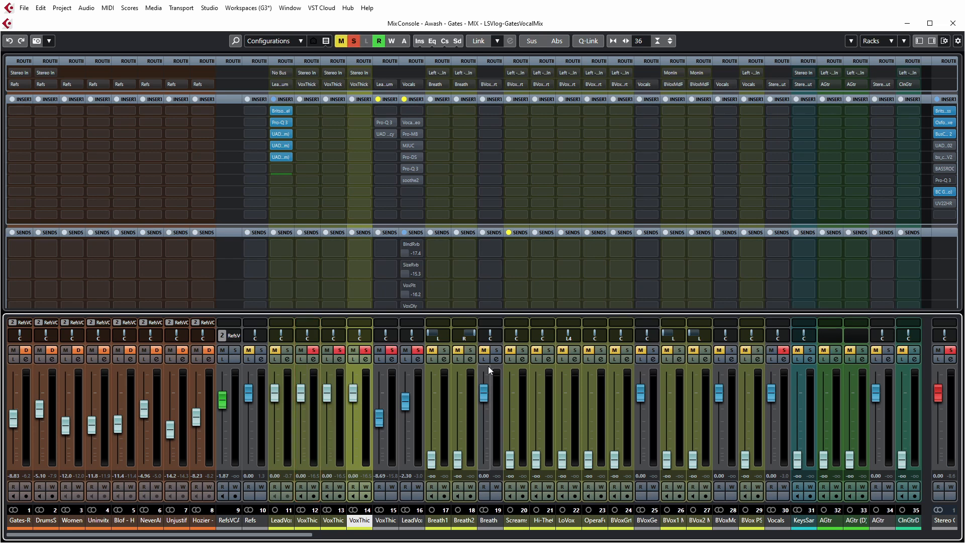
key(space)
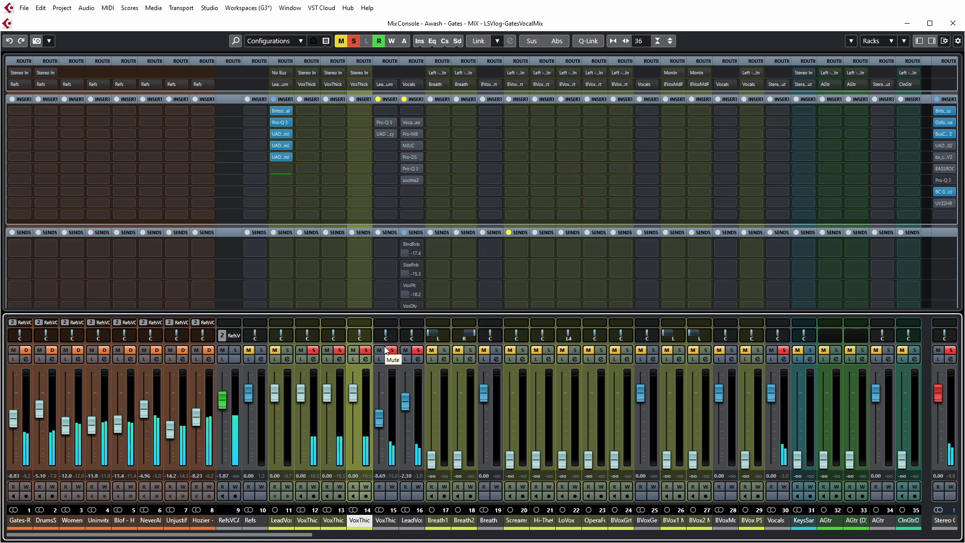
key(space)
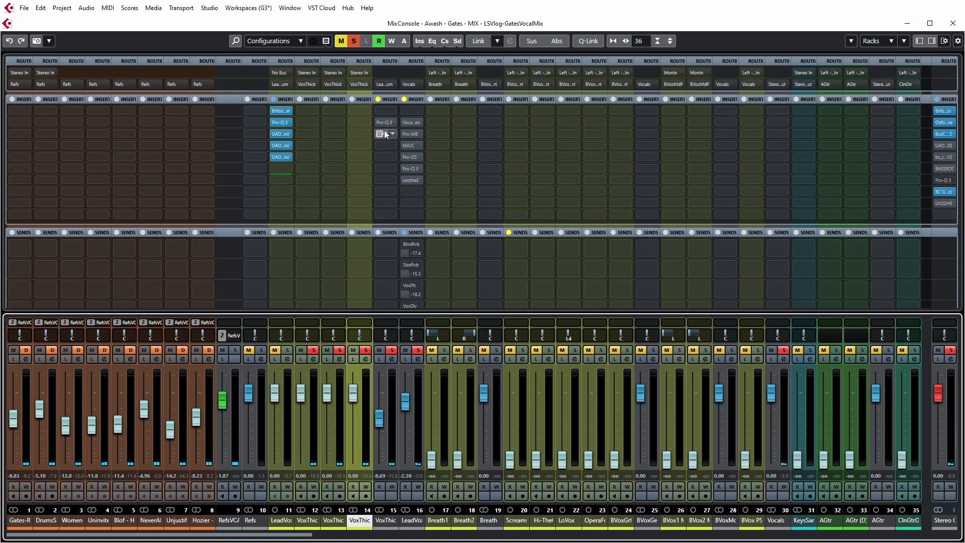
Step: Activate the Pro-Q 3 and UAD UA 1176LN Legacy inserts on the VoxThick group channel
click(384, 121)
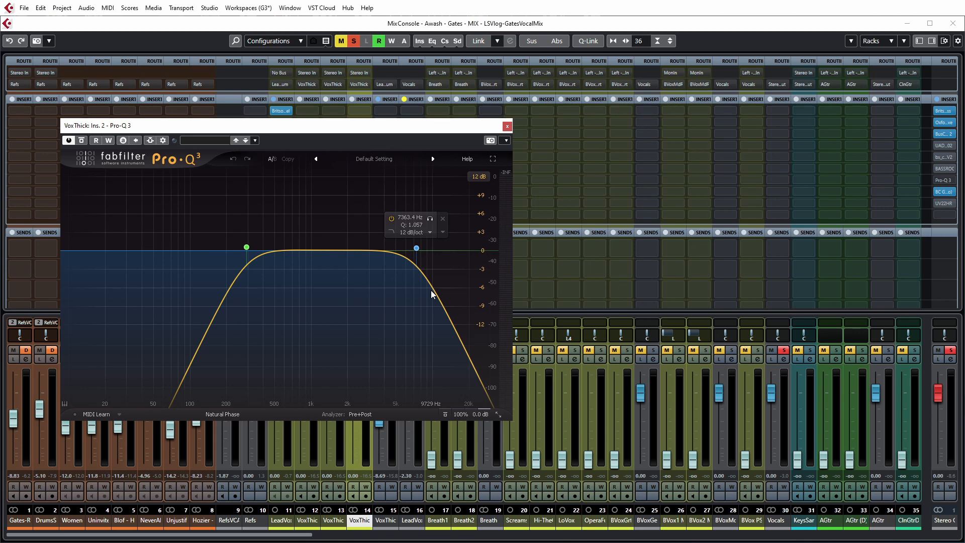
click(506, 126)
click(385, 134)
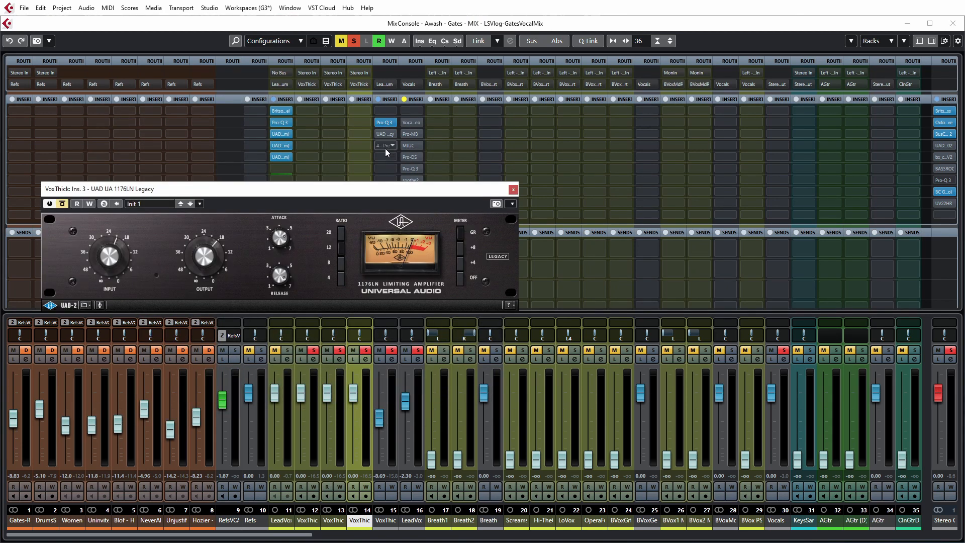
click(379, 134)
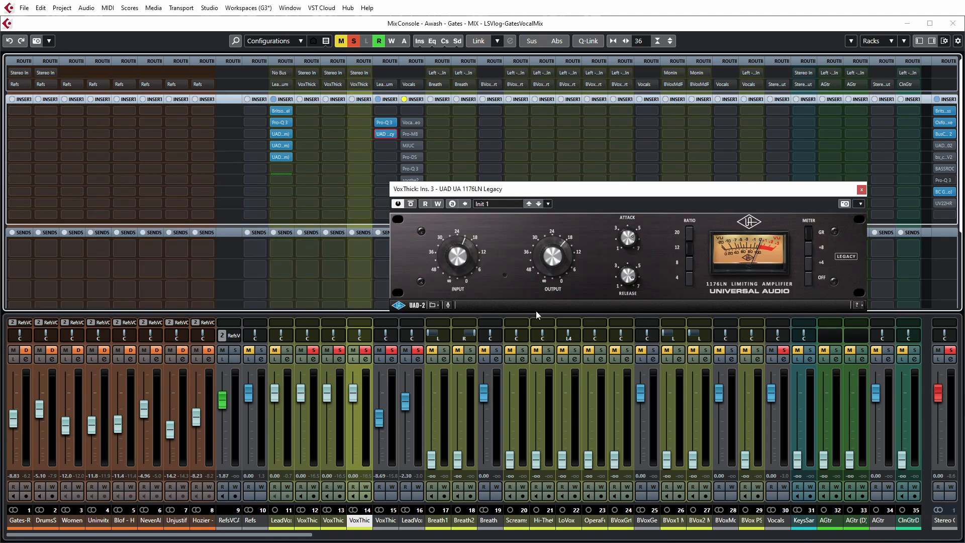
Step: Compare the lead vocal with and without the thickening tracks during playback by toggling the VoxThick group's solo
key(space)
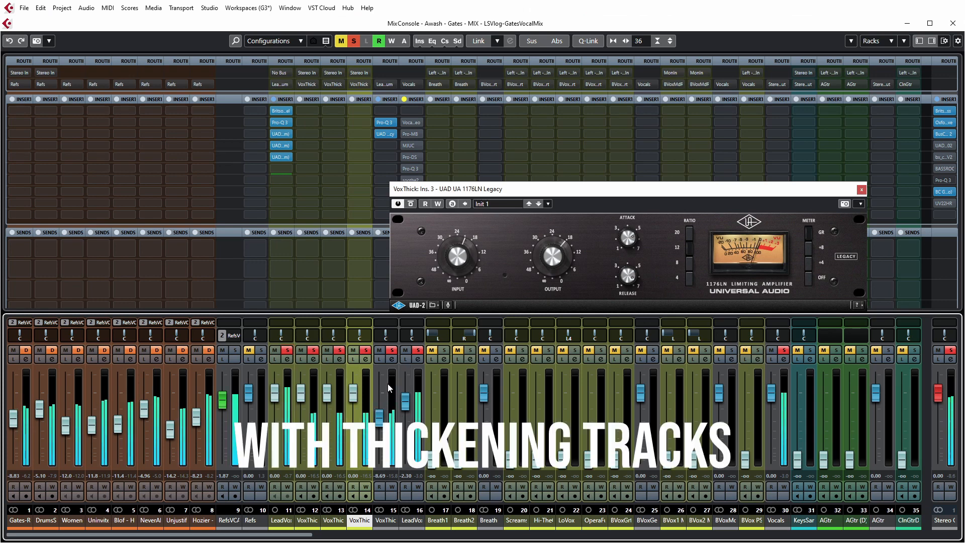
click(392, 351)
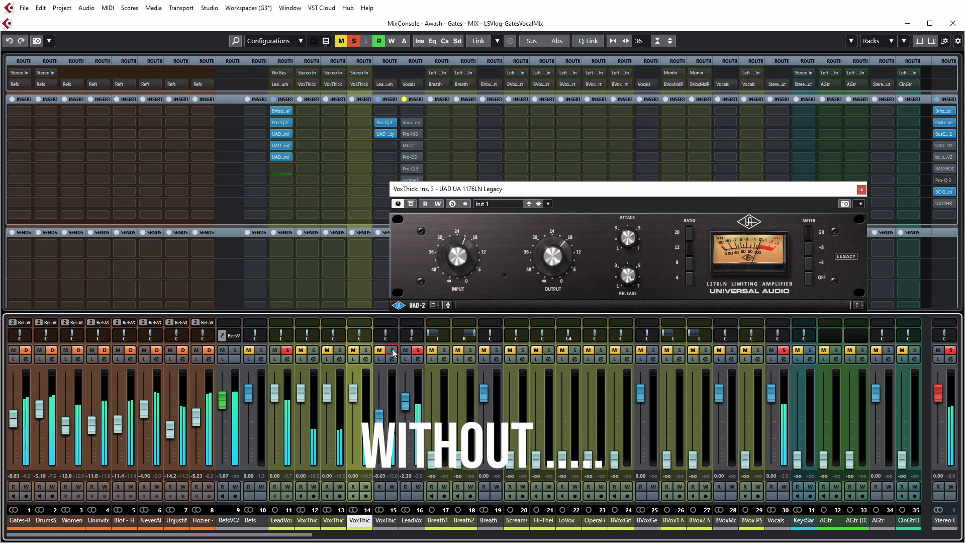
click(393, 350)
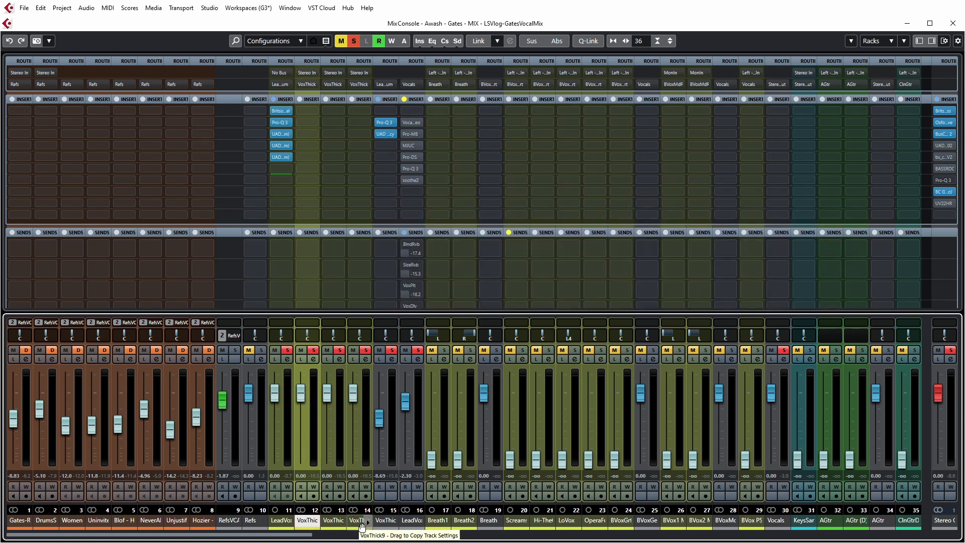
Step: Trace the vocal routing by selecting the thickening channels, the VoxThick group, LeadVox and finally the LeadVoxSum group
shift+click(361, 524)
click(386, 526)
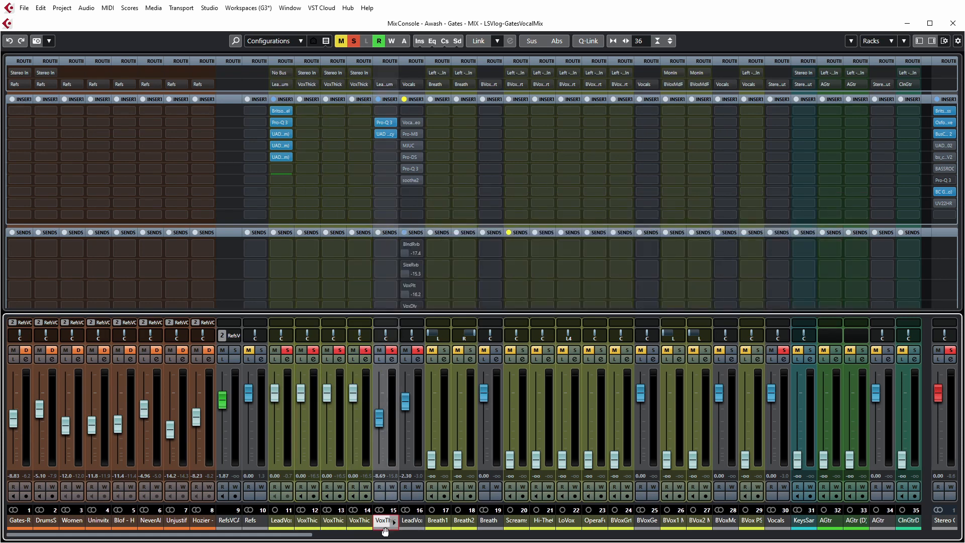
shift+click(280, 526)
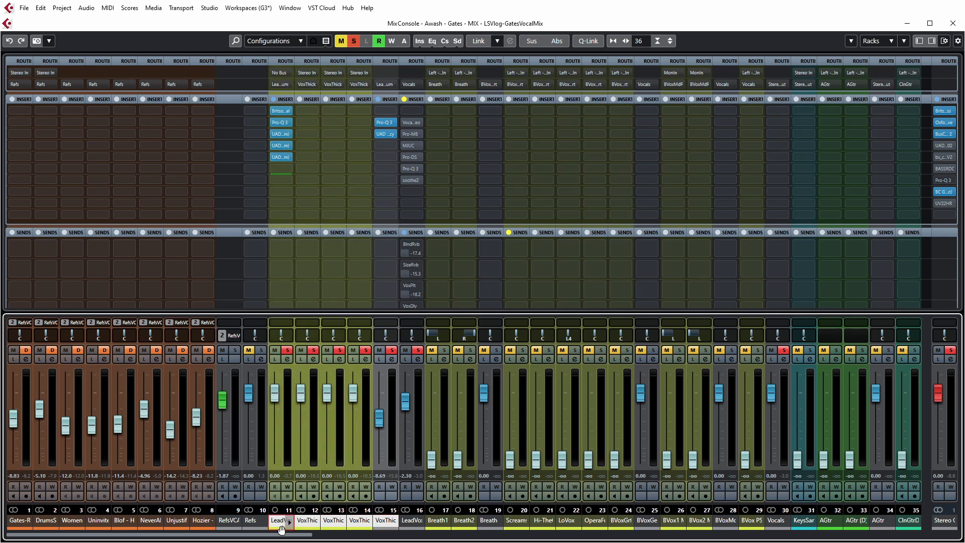
click(410, 526)
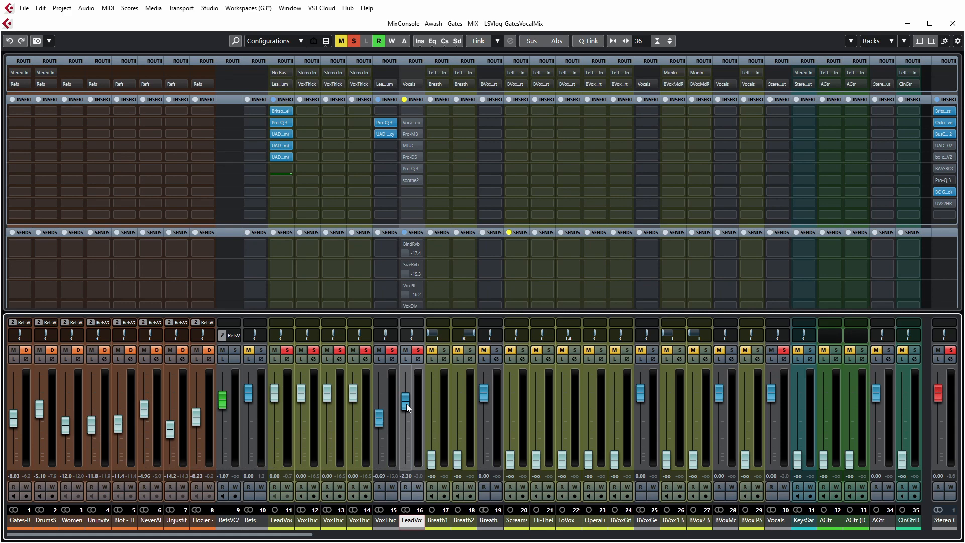
Step: Activate the Vocal Rider Stereo insert on LeadVoxSum and bring up its plugin window
click(405, 122)
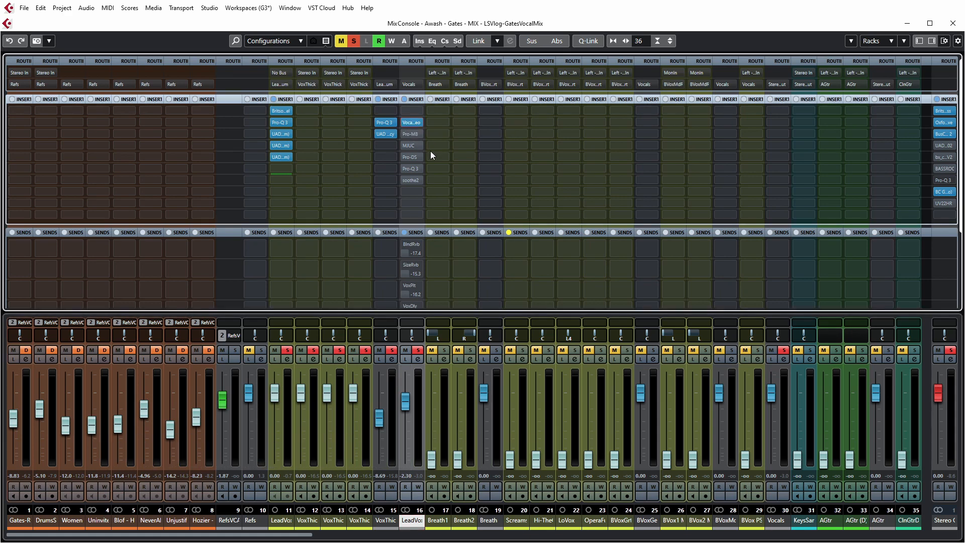
click(412, 122)
drag(541, 49, 571, 83)
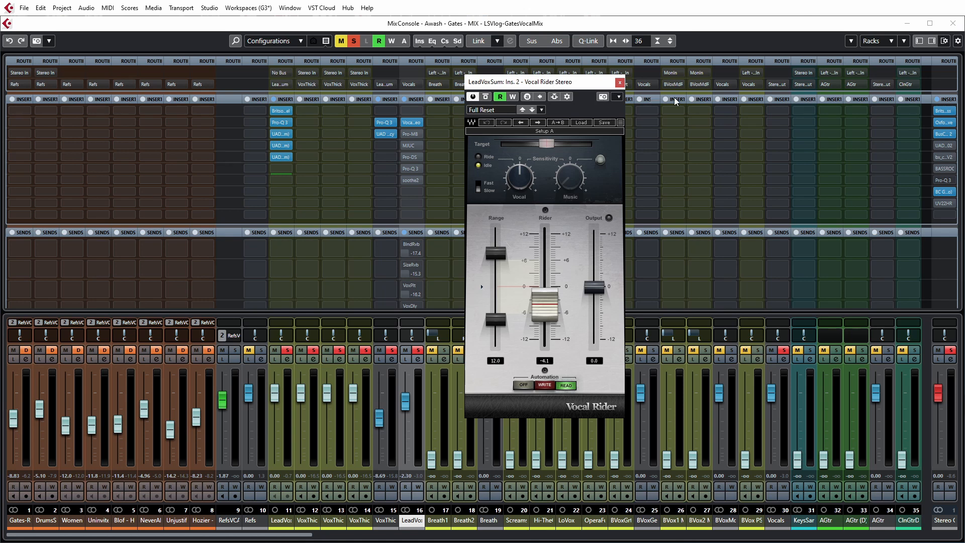
Step: Return to the project window with Vocal Rider still open and enlarge the LeadVoxSum rider fader automation lane
click(954, 24)
click(576, 85)
drag(576, 85, 690, 83)
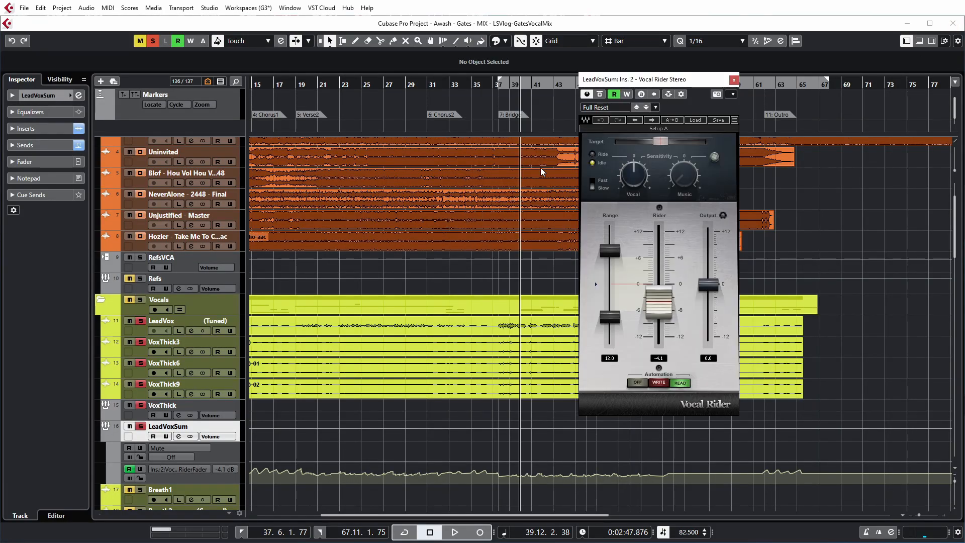
scroll(363, 284, down, 5)
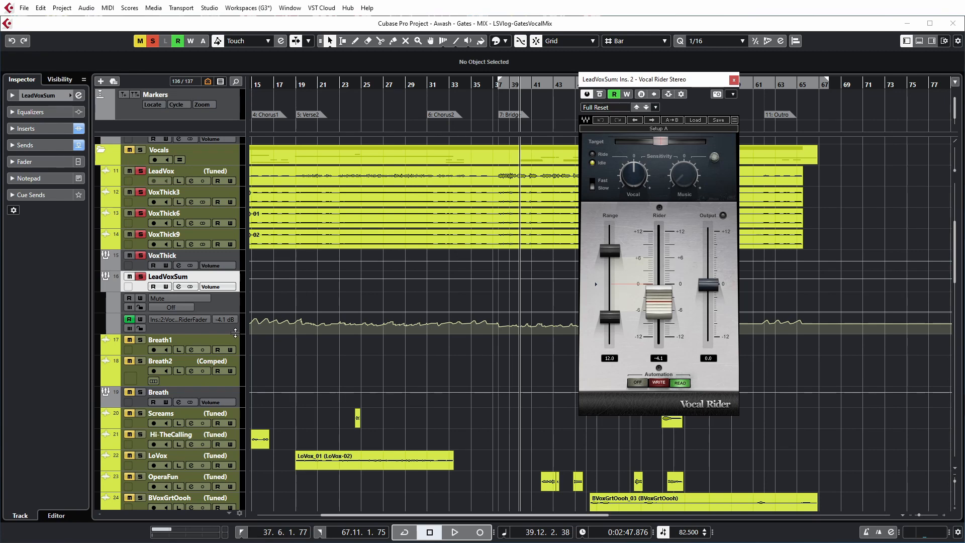
drag(248, 334, 160, 400)
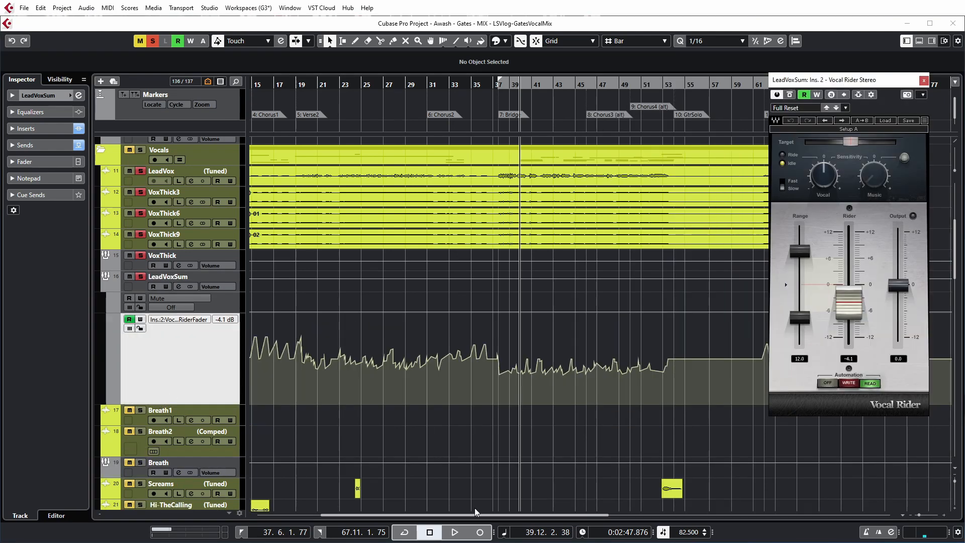
Step: Examine the rider fader automation across the song and play from the bridge to watch Vocal Rider follow it
key(g)
click(370, 367)
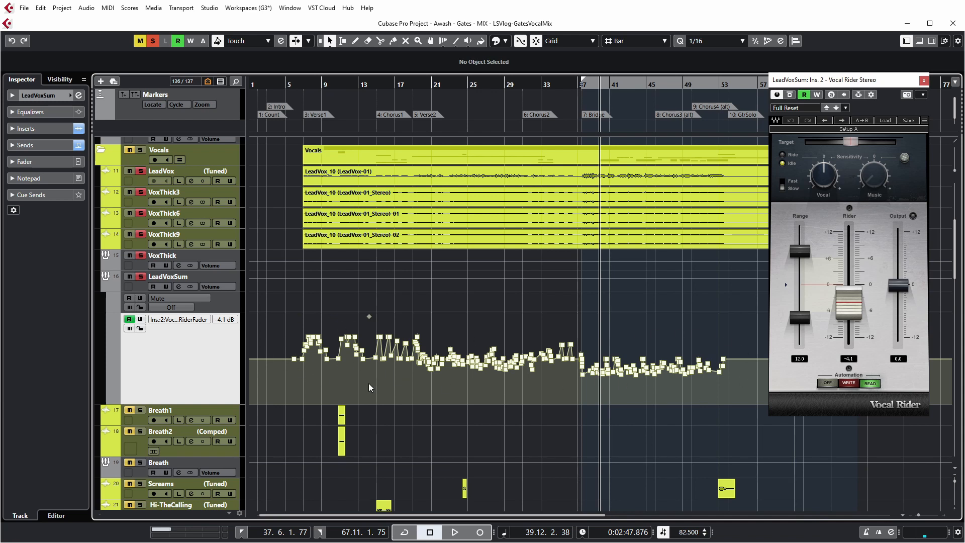
key(KP_1)
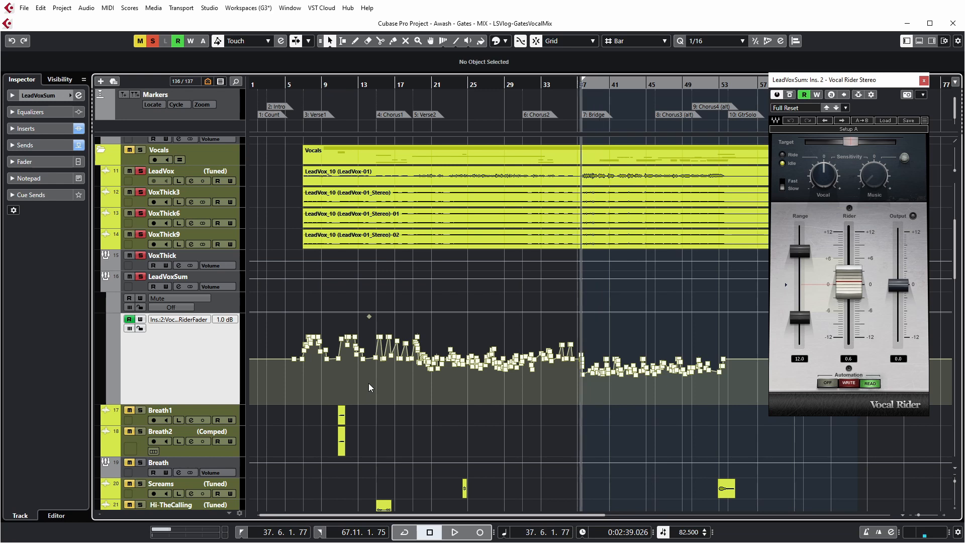
key(space)
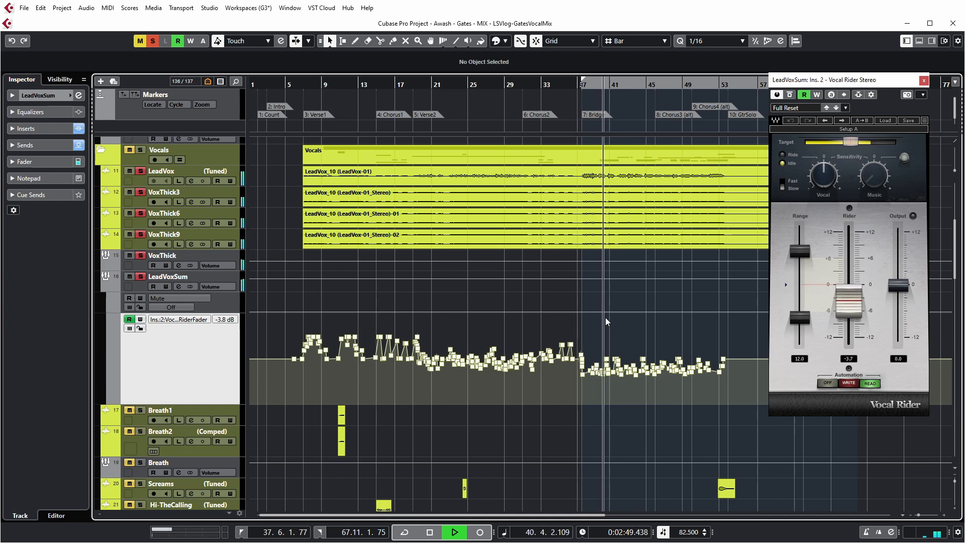
key(space)
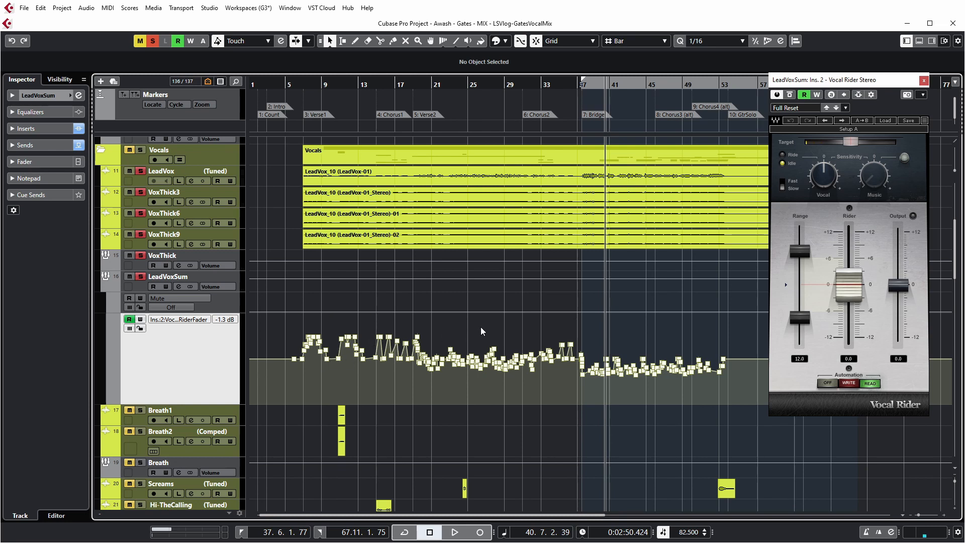
Step: Close Vocal Rider, switch to the MixConsole, and activate and open the Pro-MB insert on LeadVoxSum
click(924, 80)
key(F3)
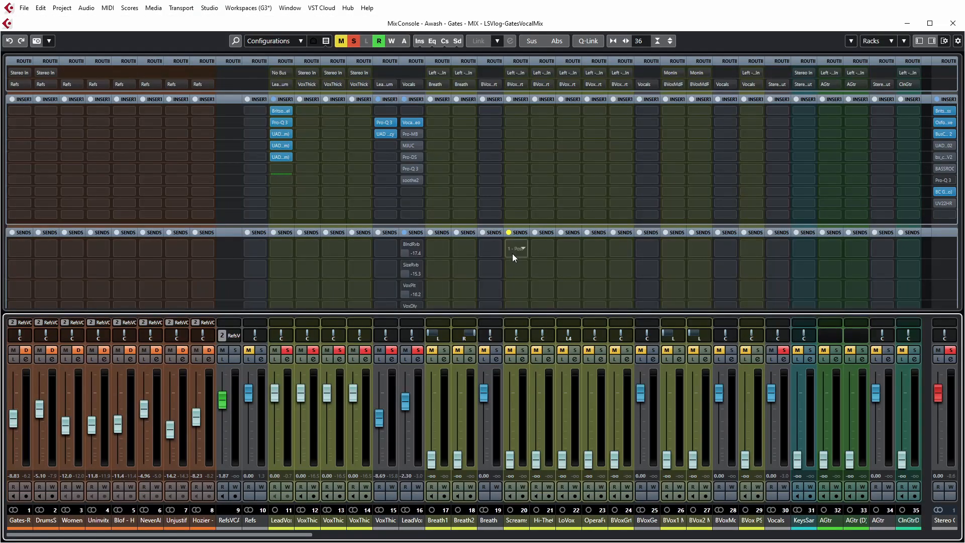
click(411, 134)
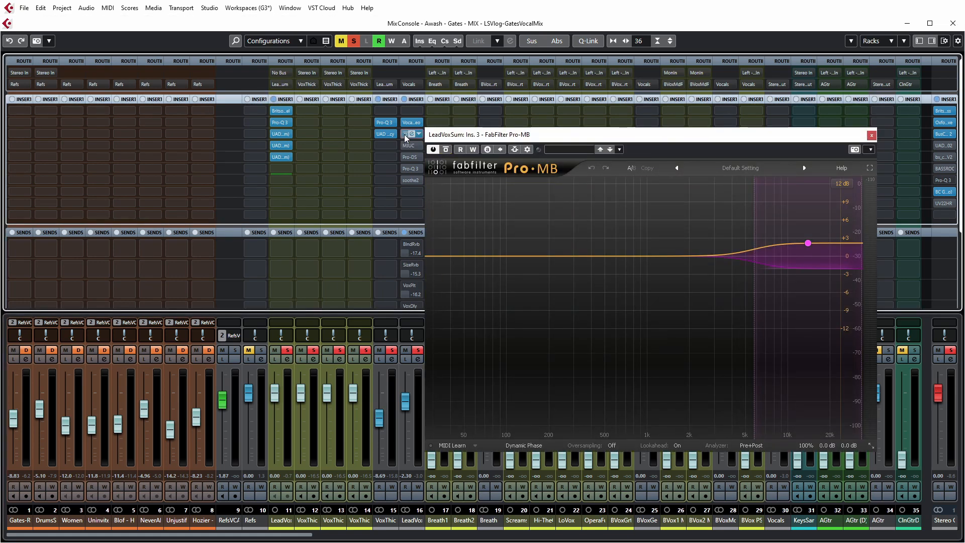
Step: Inspect the low crossover, gain and compression settings of Pro-MB's high band, play the vocal through it and close the plugin
mouse_move(754, 274)
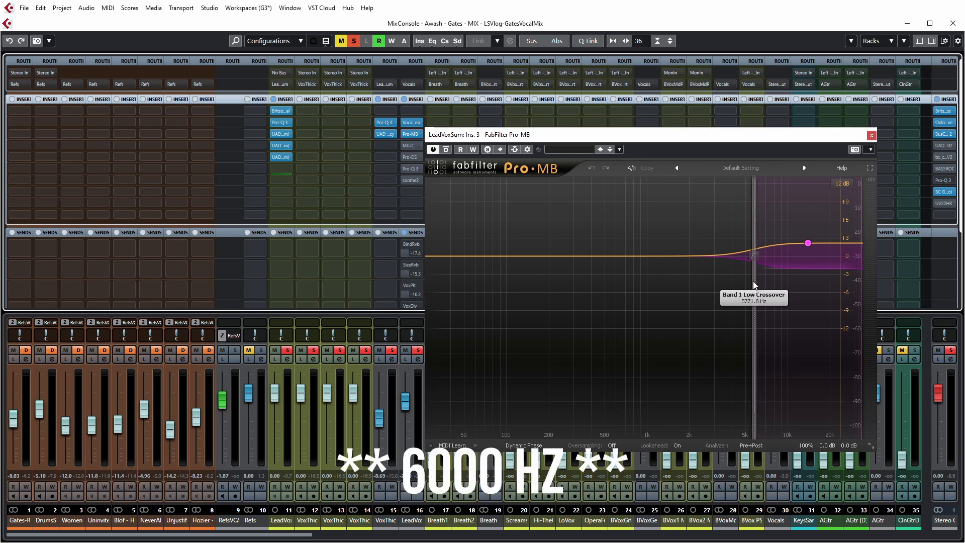
mouse_move(807, 246)
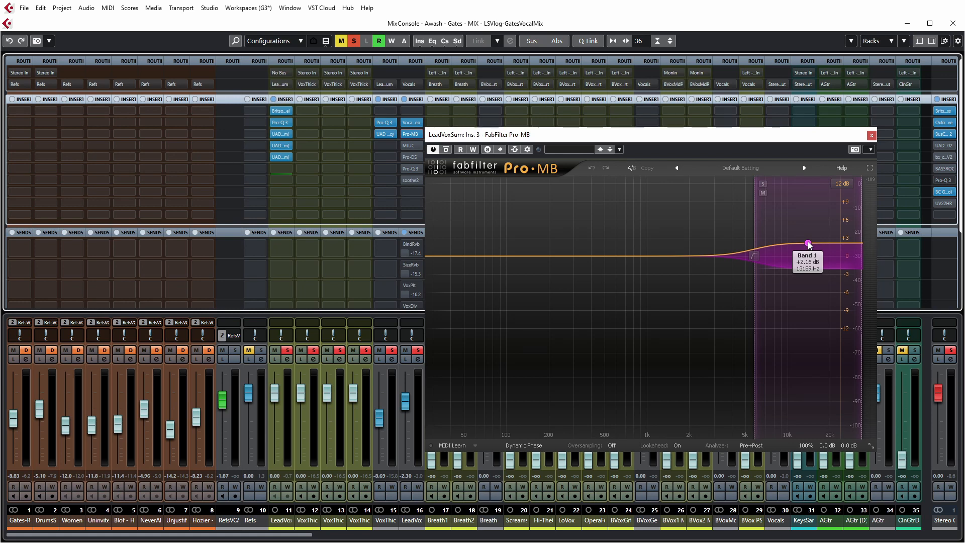
click(808, 245)
drag(742, 136, 758, 122)
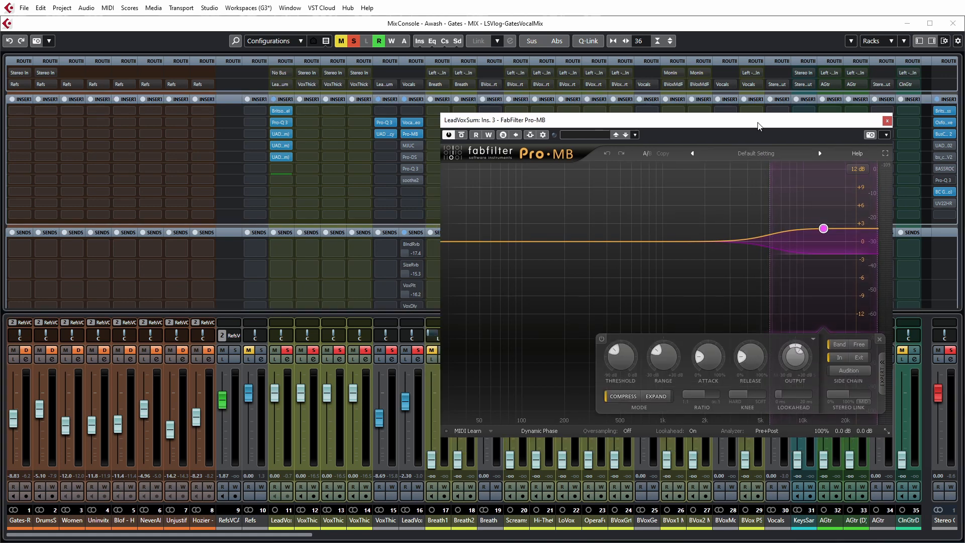
key(space)
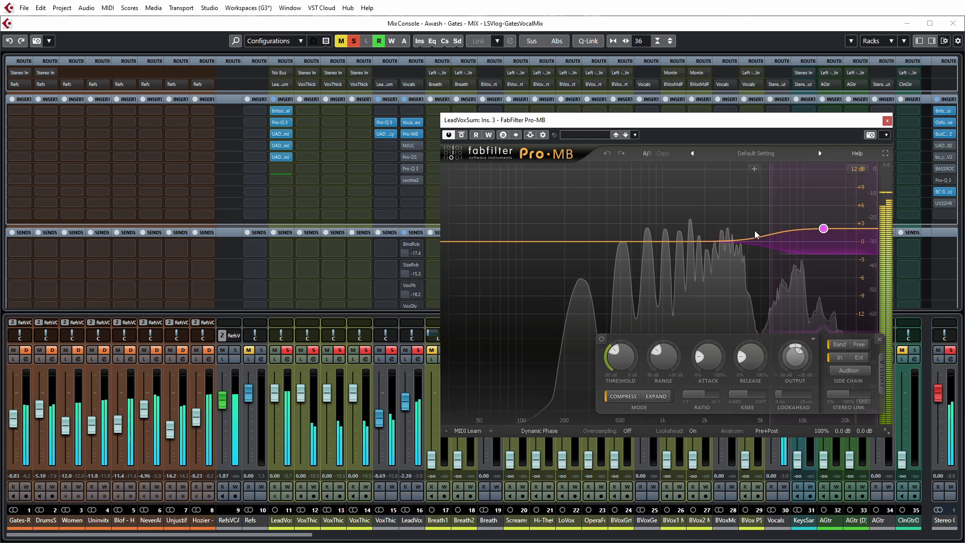
click(887, 120)
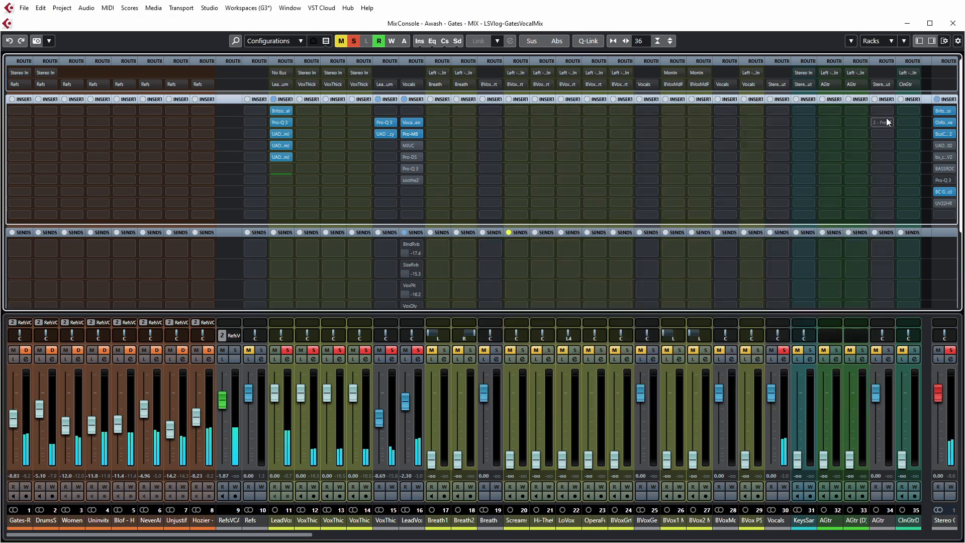
Step: Activate the MJUC compressor insert on LeadVoxSum and compare the vocal with it engaged and bypassed during playback
click(405, 145)
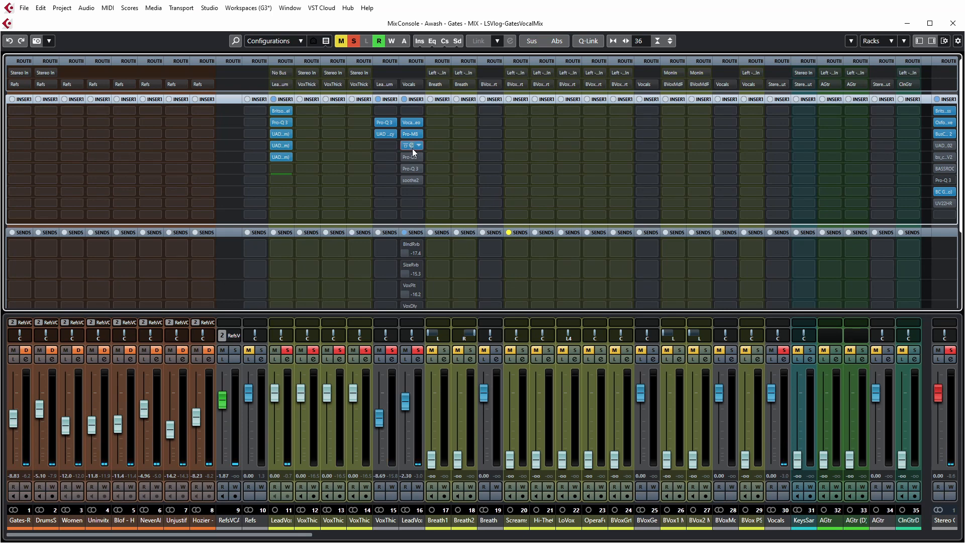
click(410, 146)
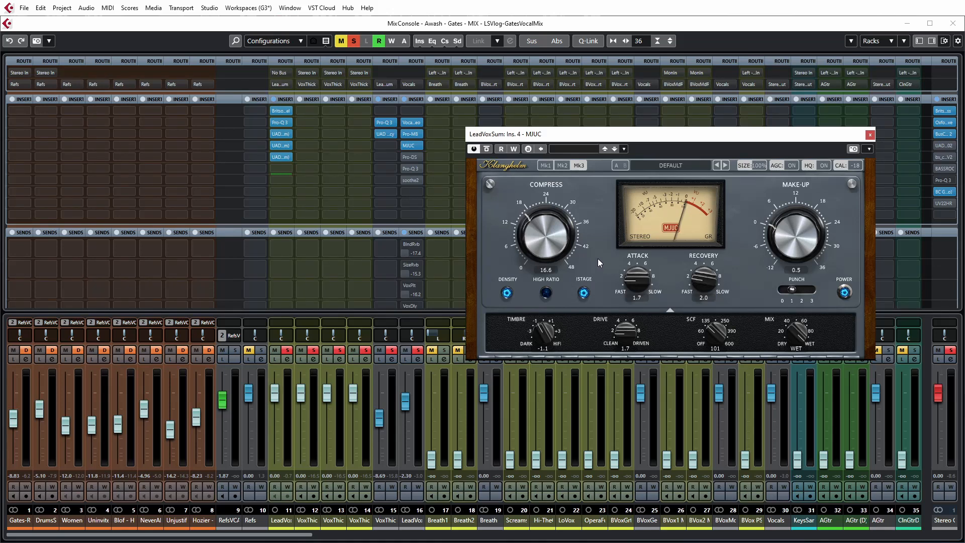
key(space)
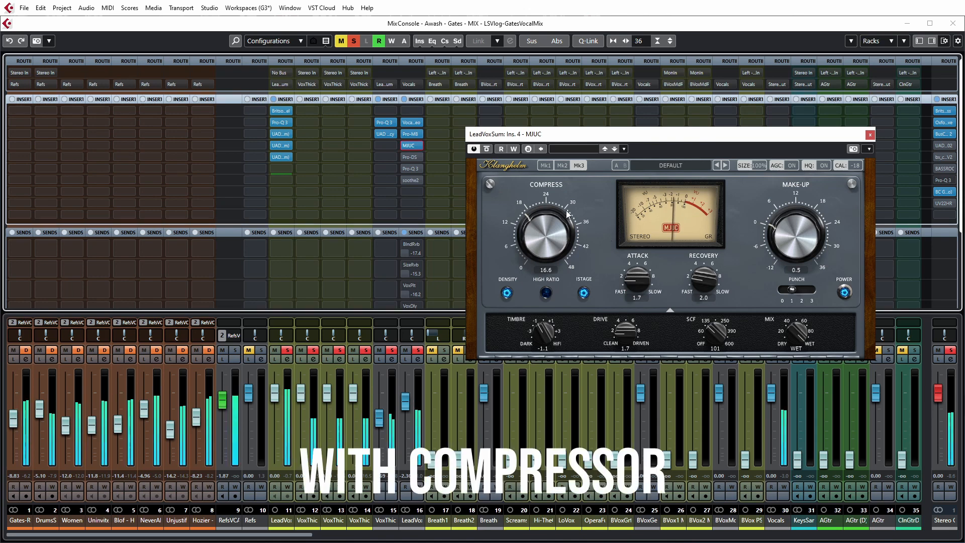
click(487, 150)
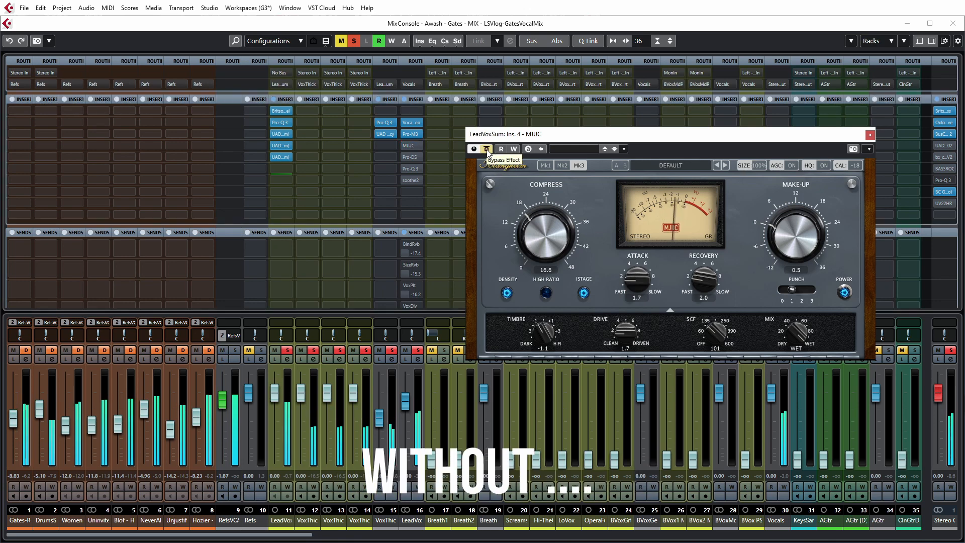
click(487, 149)
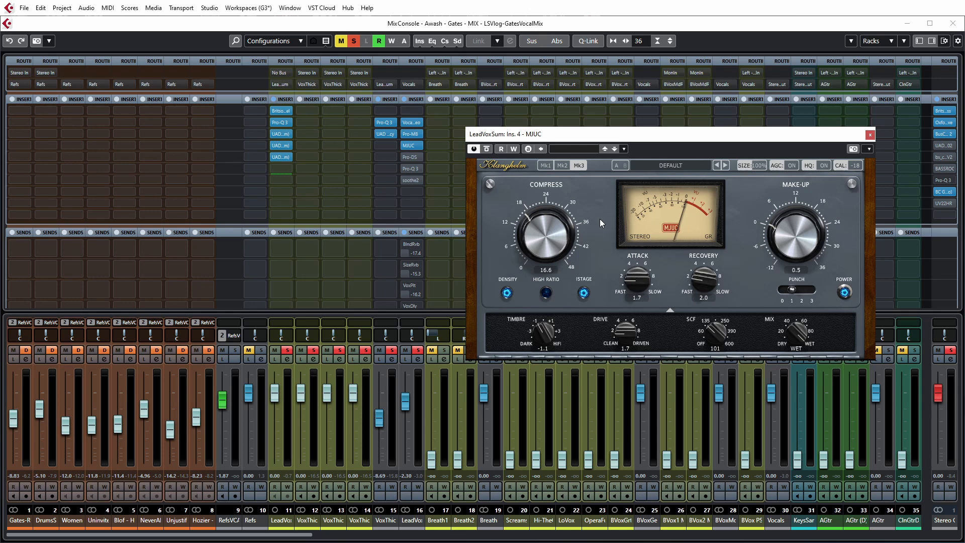
click(871, 136)
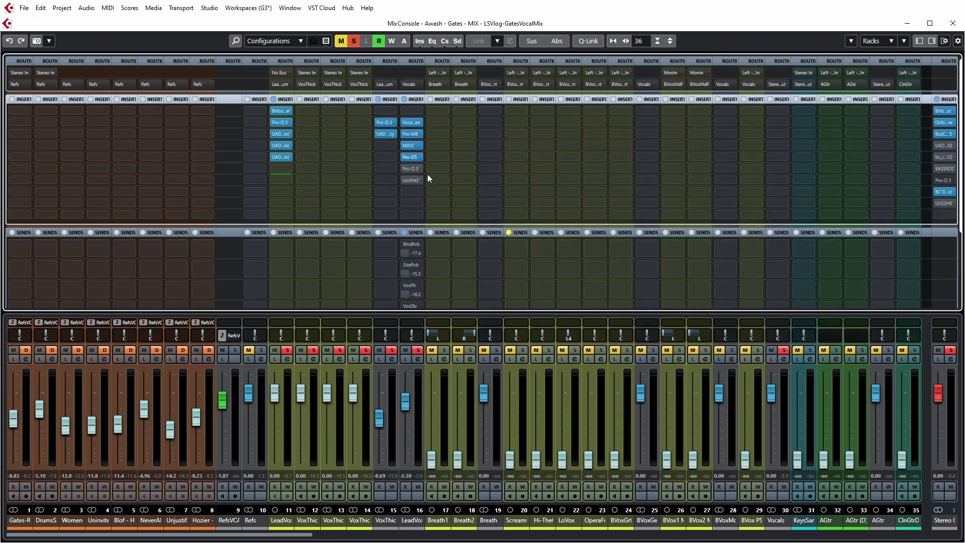
Step: Activate the Pro-DS insert on LeadVoxSum and compare the vocal with and without the de-esser during playback
click(412, 158)
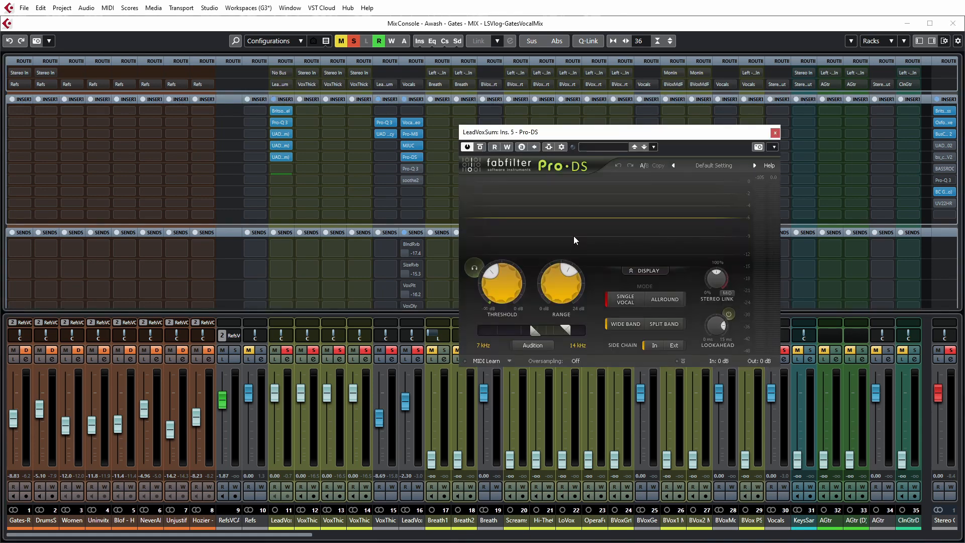
key(space)
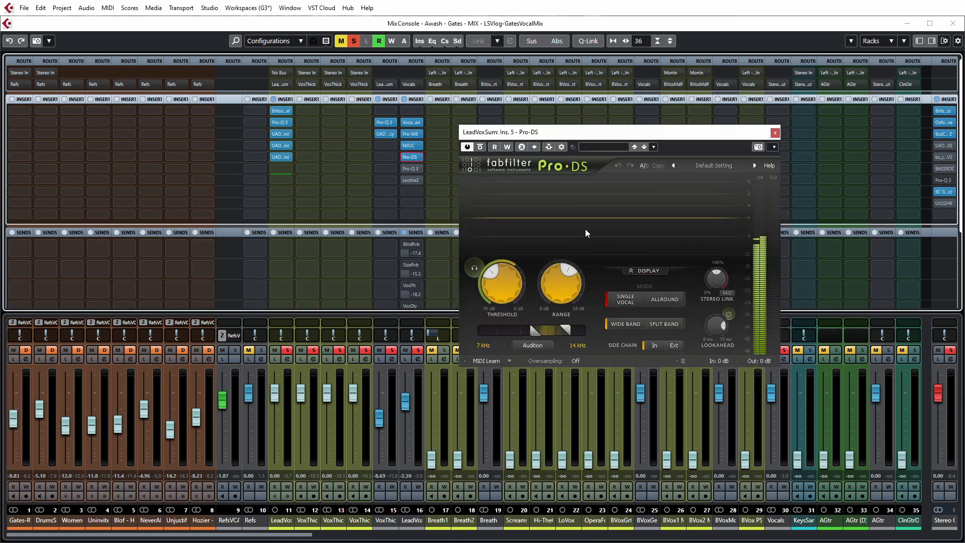
click(480, 147)
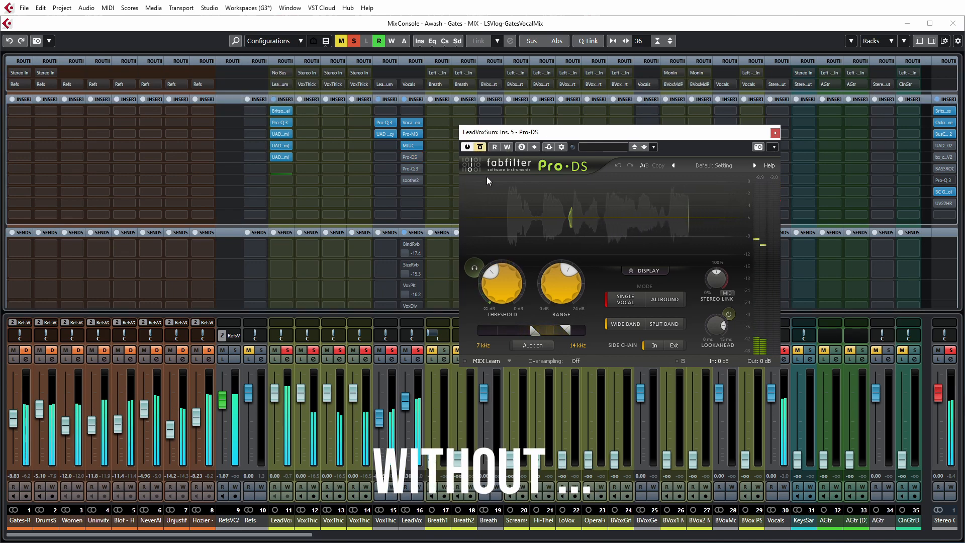
click(480, 147)
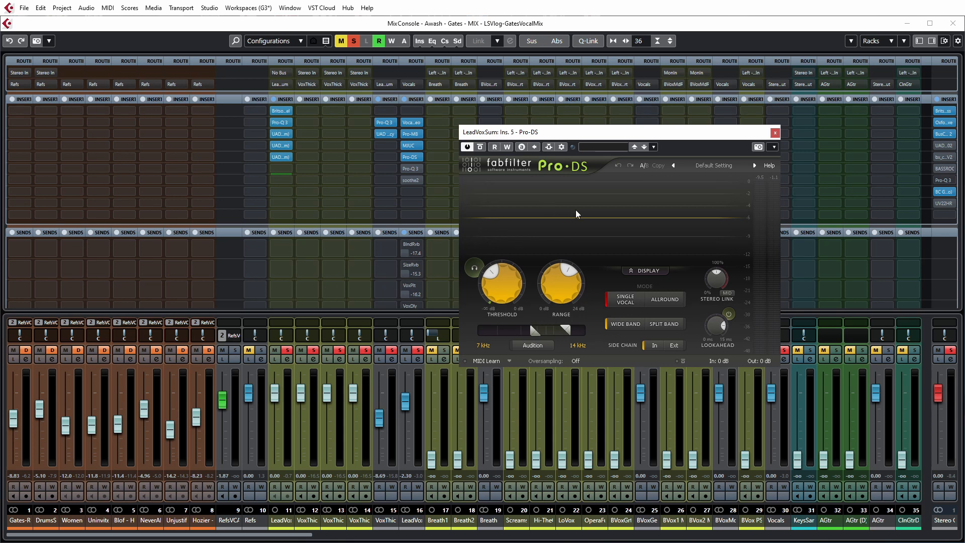
click(775, 133)
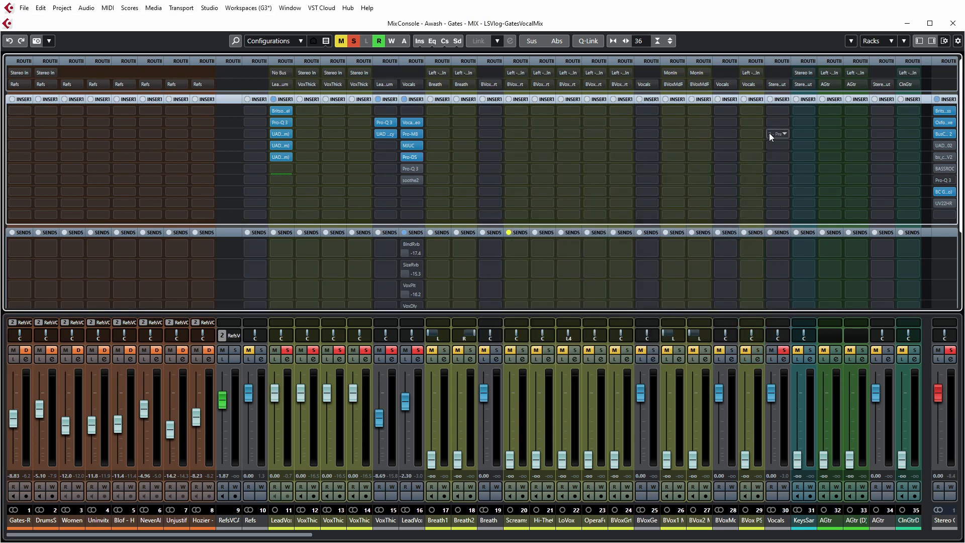
Step: Activate and open the Pro-Q 3 insert on LeadVoxSum and examine its low-cut and high-shelf bands
click(411, 169)
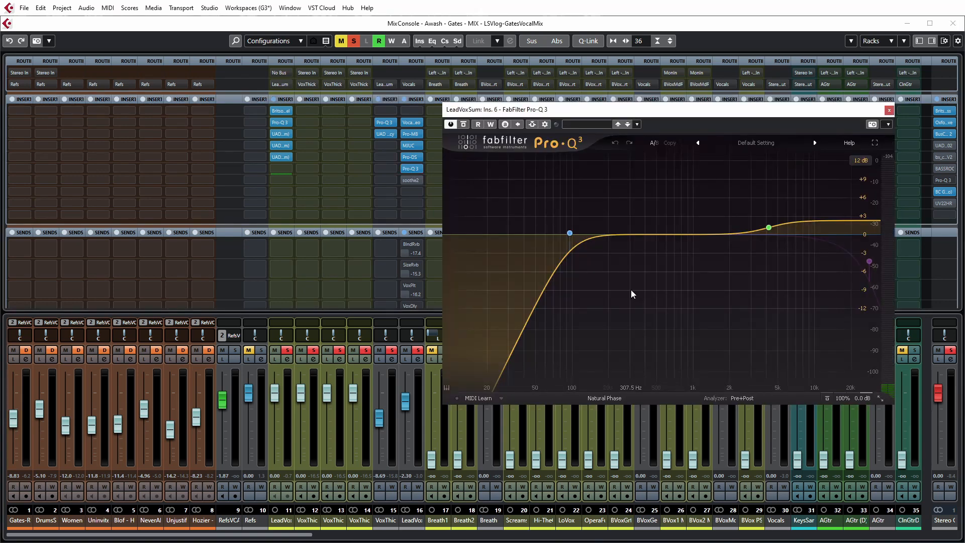
mouse_move(576, 250)
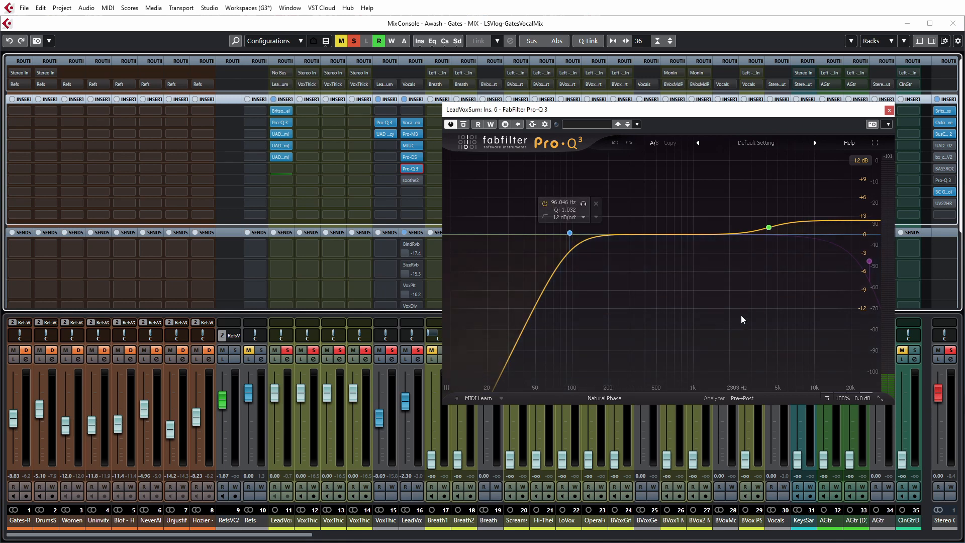
mouse_move(769, 232)
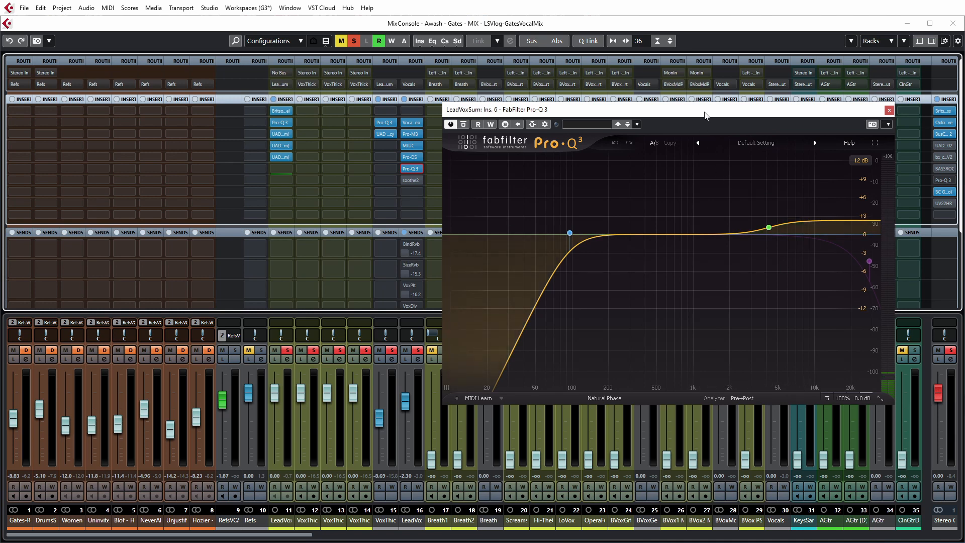
Step: Compare the vocal with Pro-Q 3 engaged and bypassed, listen to it unsoloed in the full mix, and close the EQ
key(space)
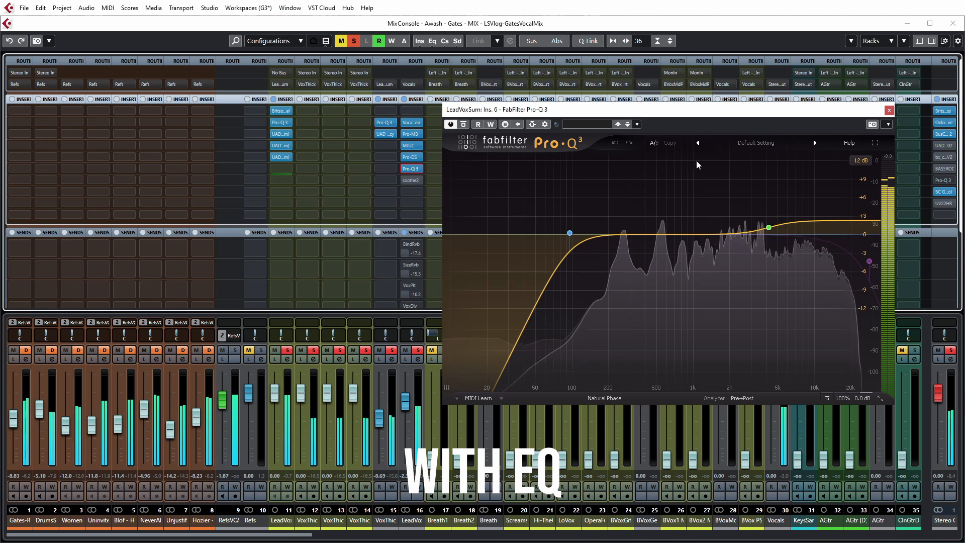
click(463, 125)
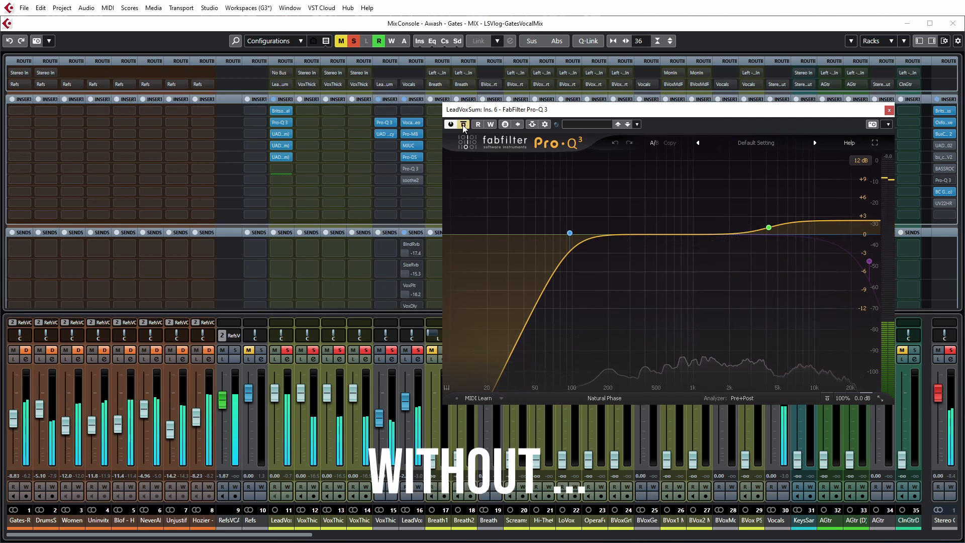
click(463, 124)
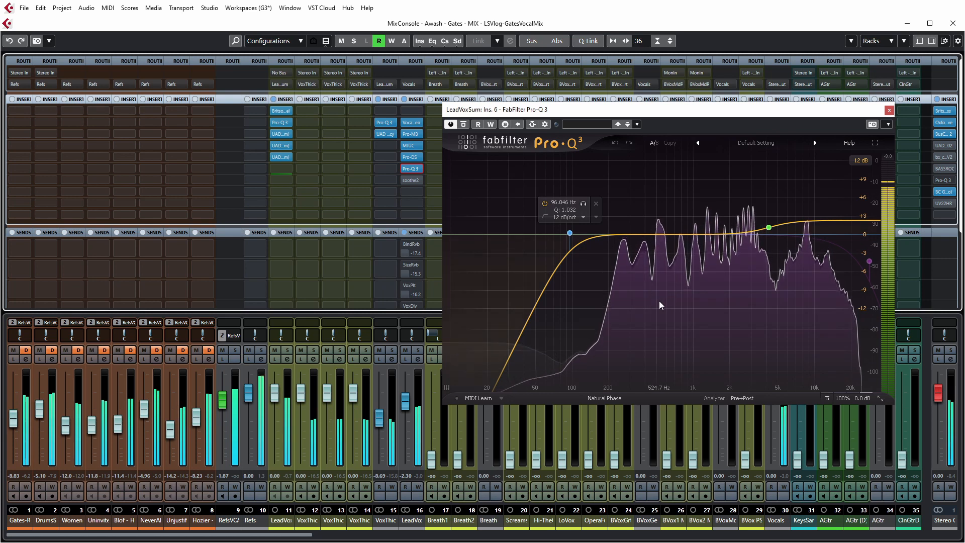
mouse_move(635, 287)
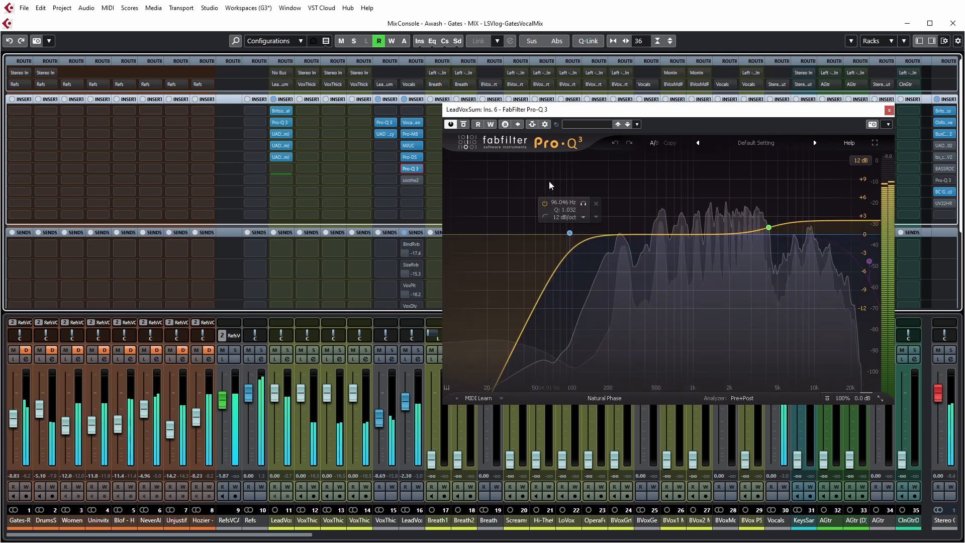
click(889, 110)
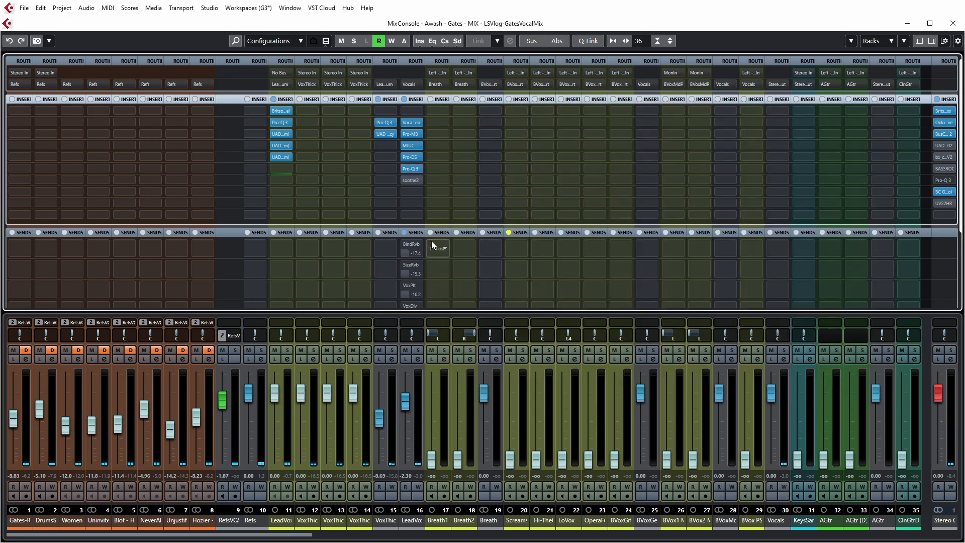
Step: Activate and open the soothe2 insert on LeadVoxSum and compare playback with it engaged, bypassed and engaged again
click(411, 179)
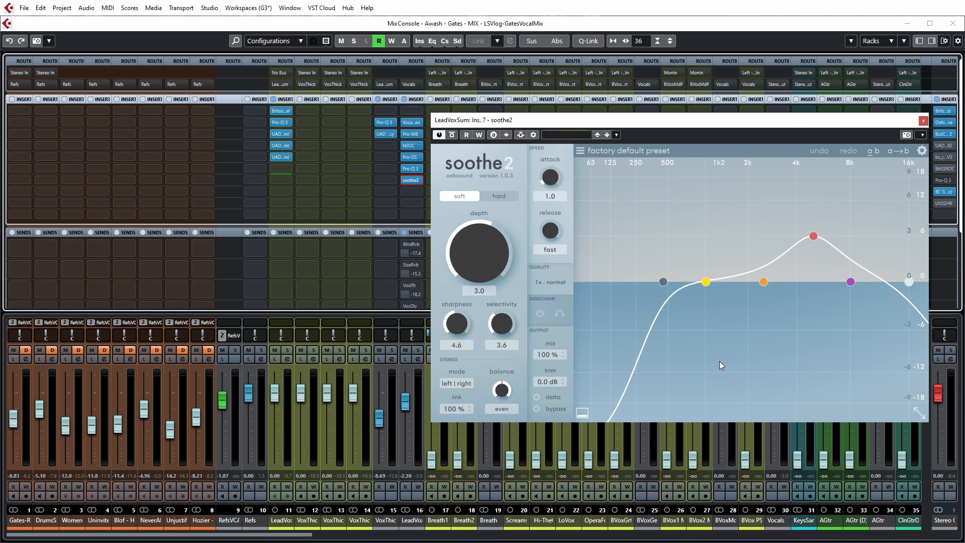
key(space)
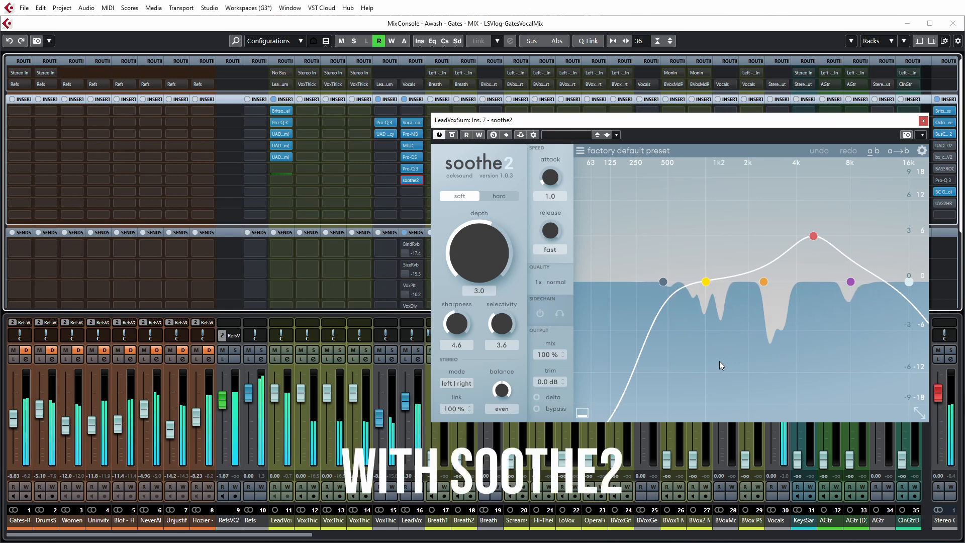
click(451, 135)
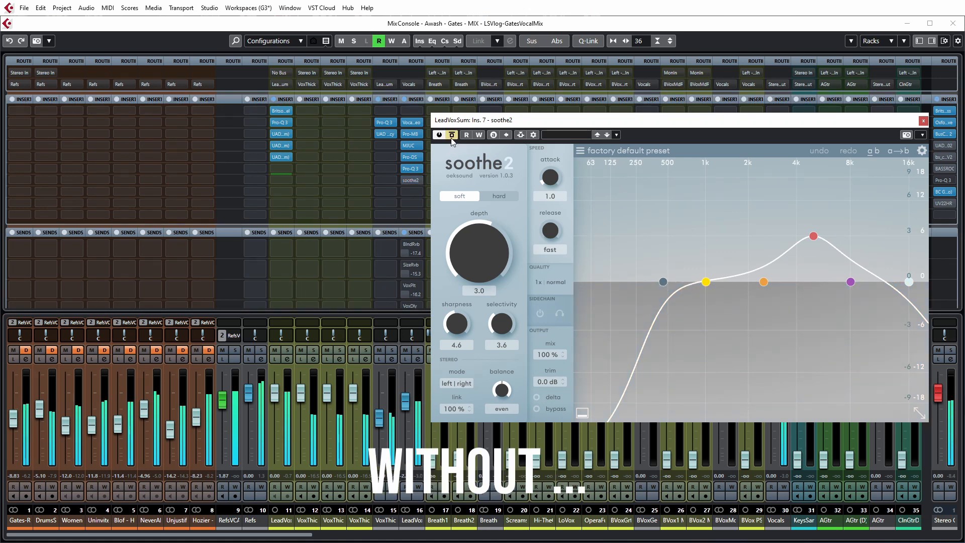
click(451, 136)
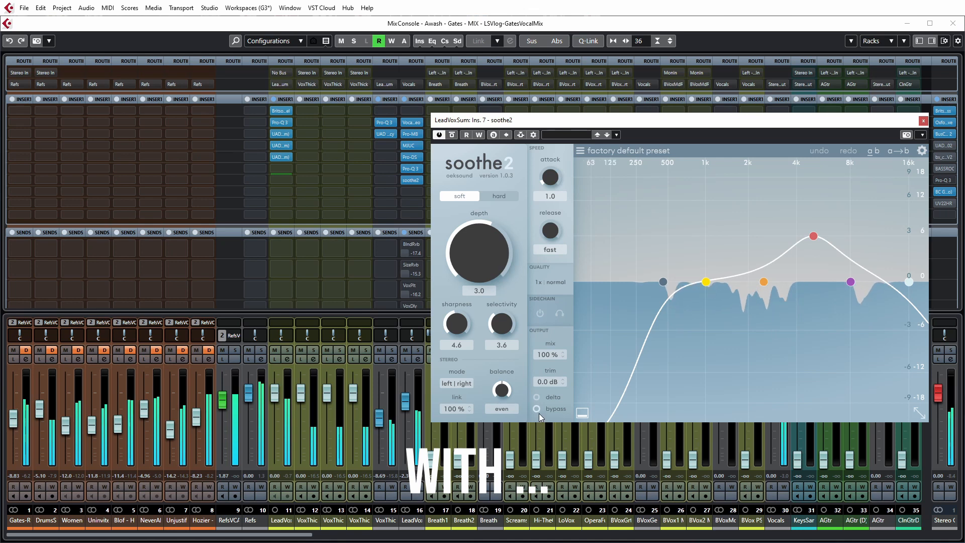
Step: Listen to only what soothe2 removes using its delta mode, restore normal monitoring and close the plugin
click(535, 398)
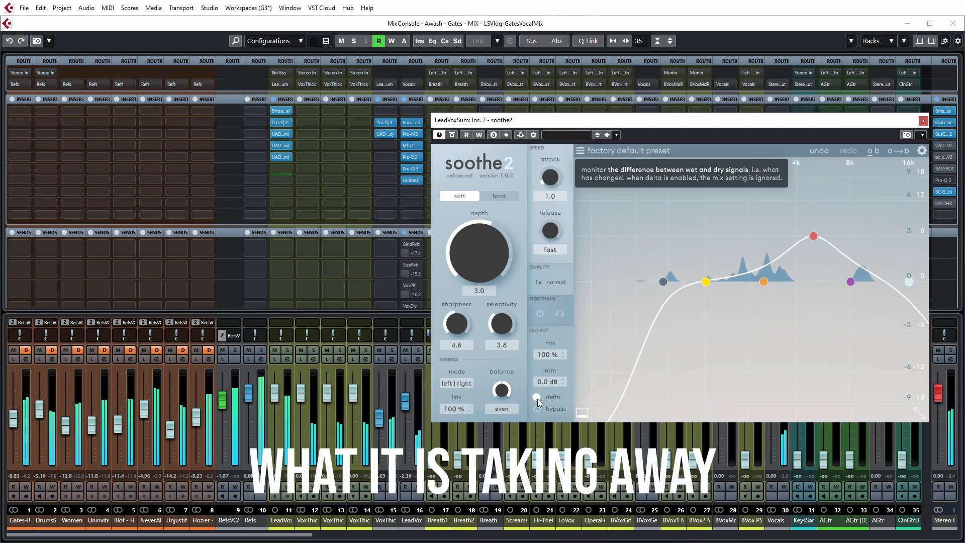
click(537, 398)
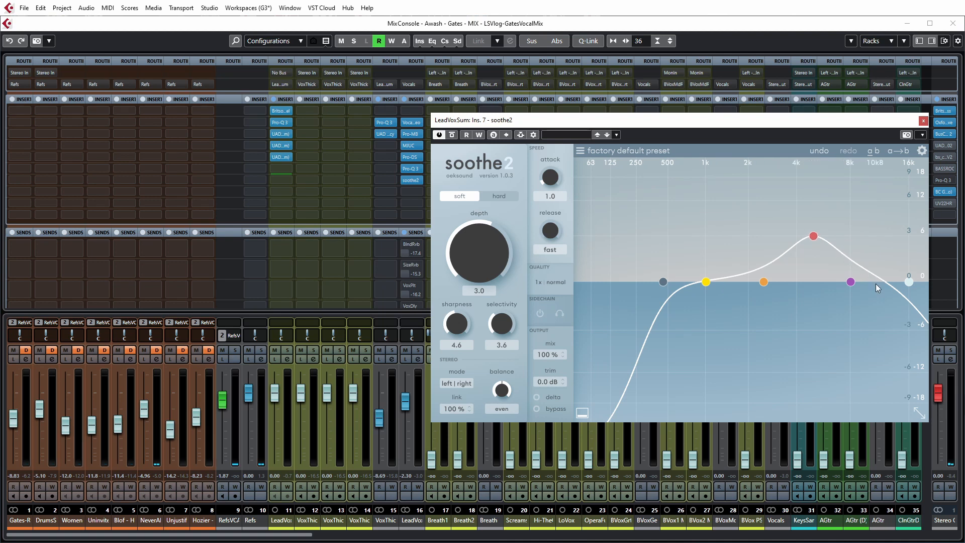
click(923, 121)
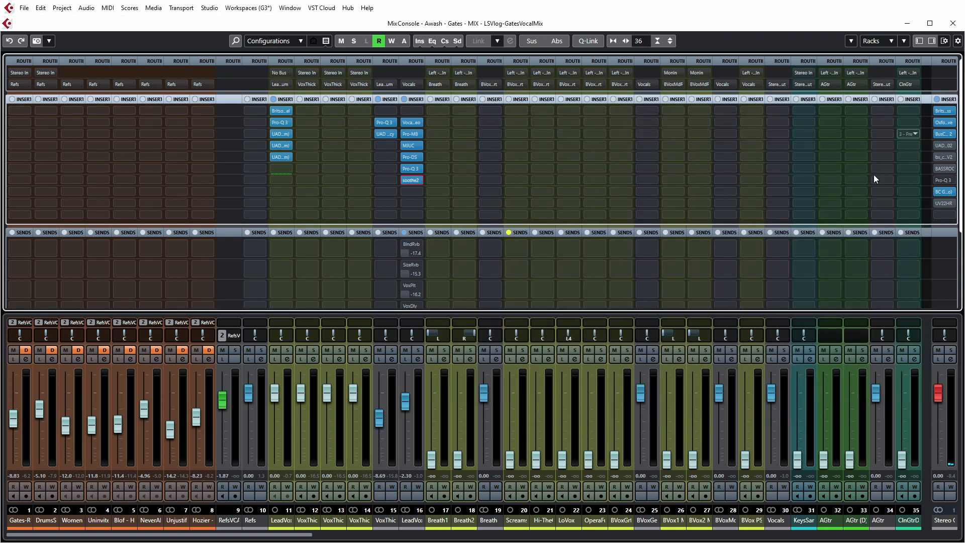
Step: Solo the LeadVoxSum group and bring up its full list of send effects
click(417, 350)
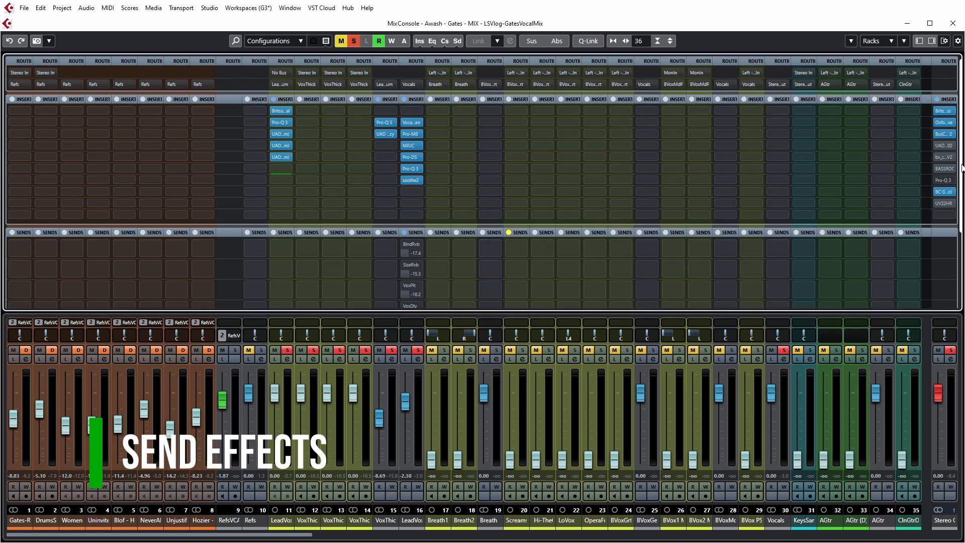
drag(962, 168, 955, 243)
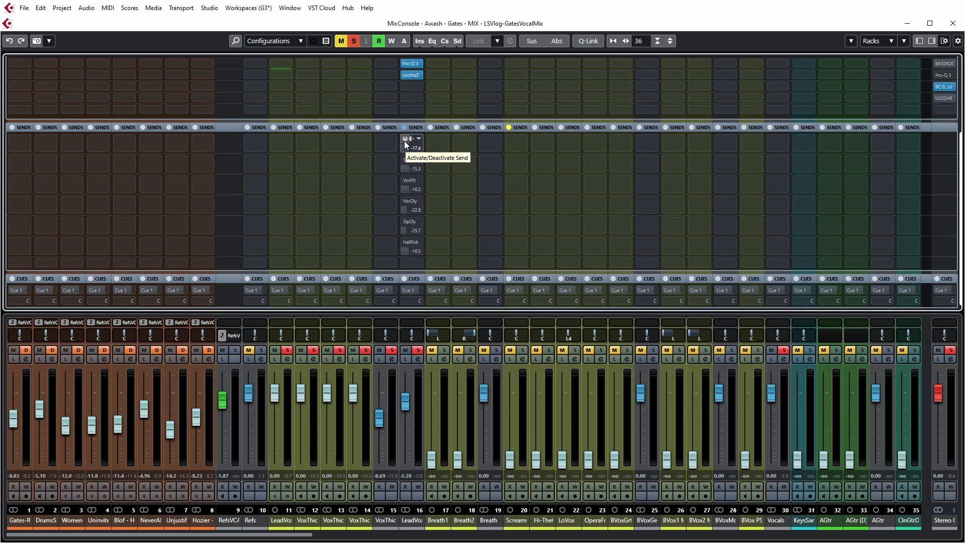
Step: Activate LeadVoxSum's BlndRvb and SizeRvb sends during playback, setting their levels to -18.8 dB and -13.2 dB
scroll(405, 139, up, 2)
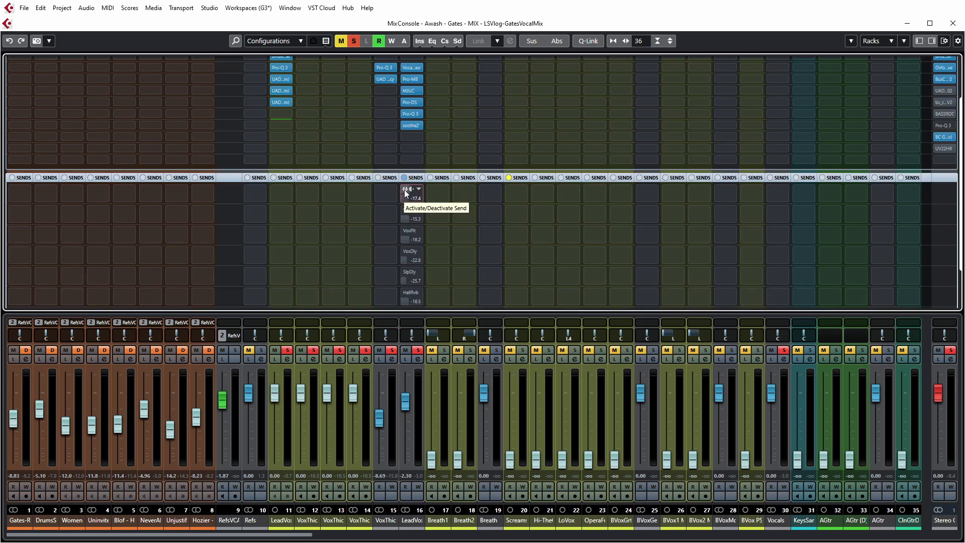
click(408, 198)
mouse_move(409, 198)
mouse_down()
mouse_move(427, 198)
mouse_move(409, 204)
mouse_up()
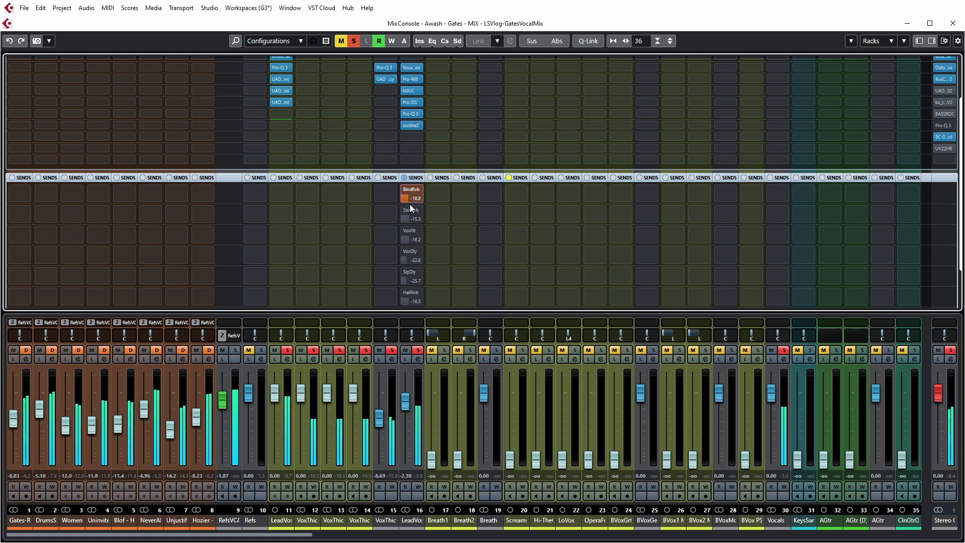
click(406, 219)
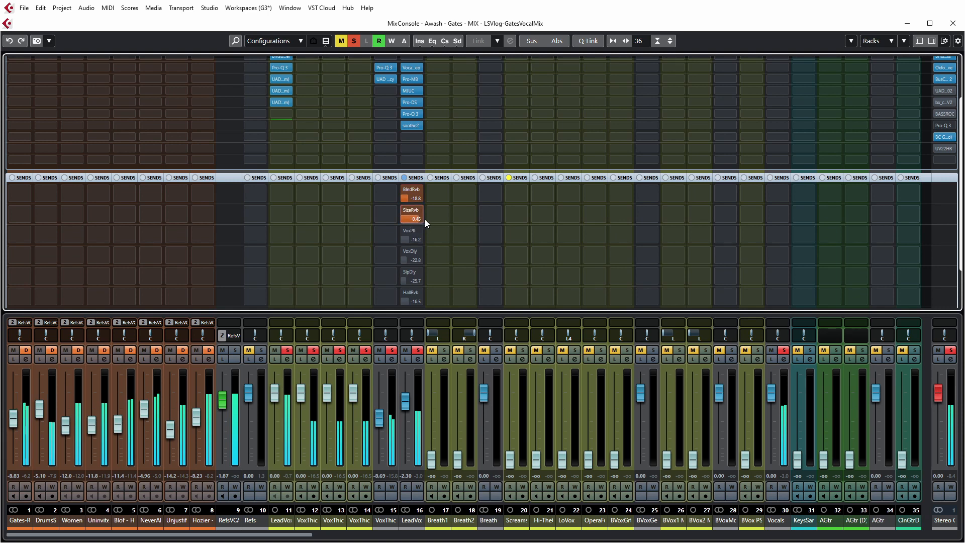
drag(424, 219, 415, 221)
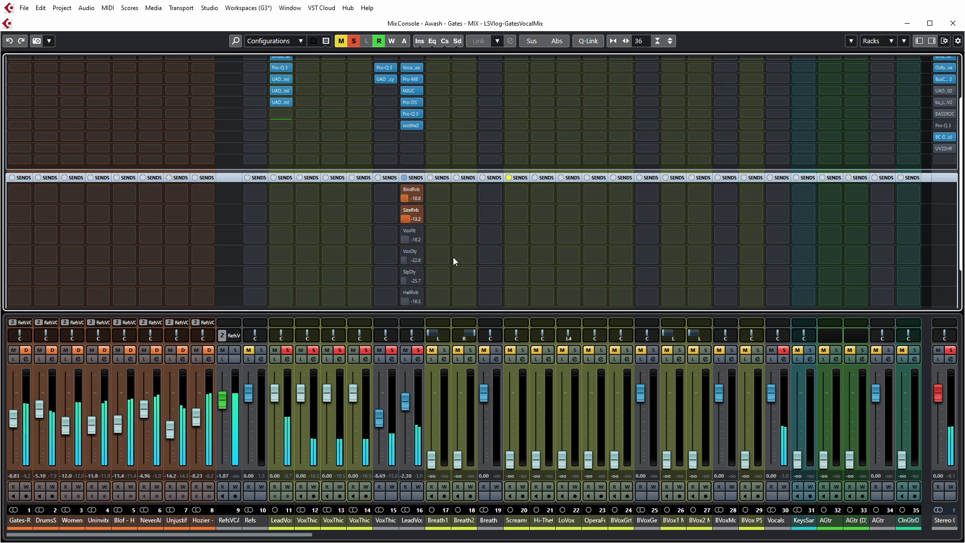
Step: Activate LeadVoxSum's VoxPlt and VoxDly sends during playback, setting their levels to -12.9 dB and -16.8 dB
click(405, 231)
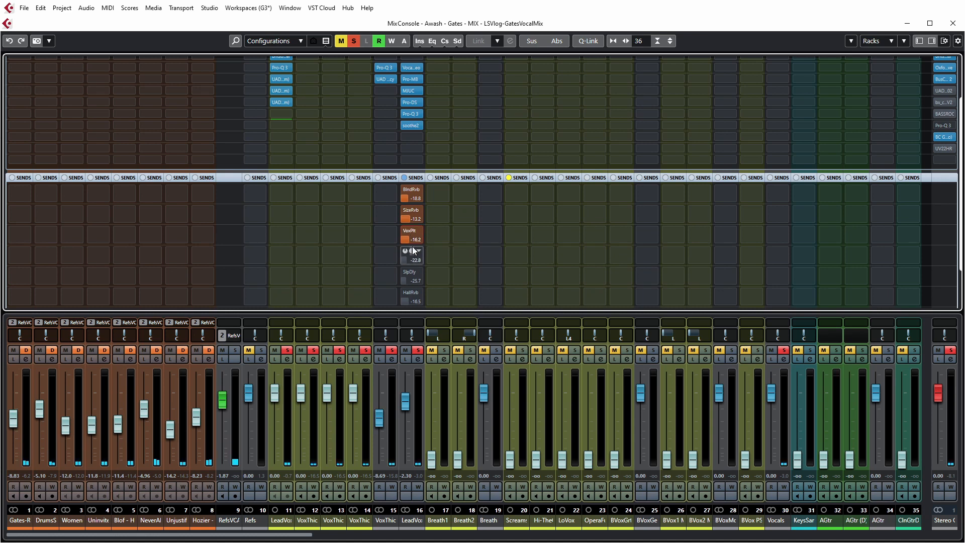
key(space)
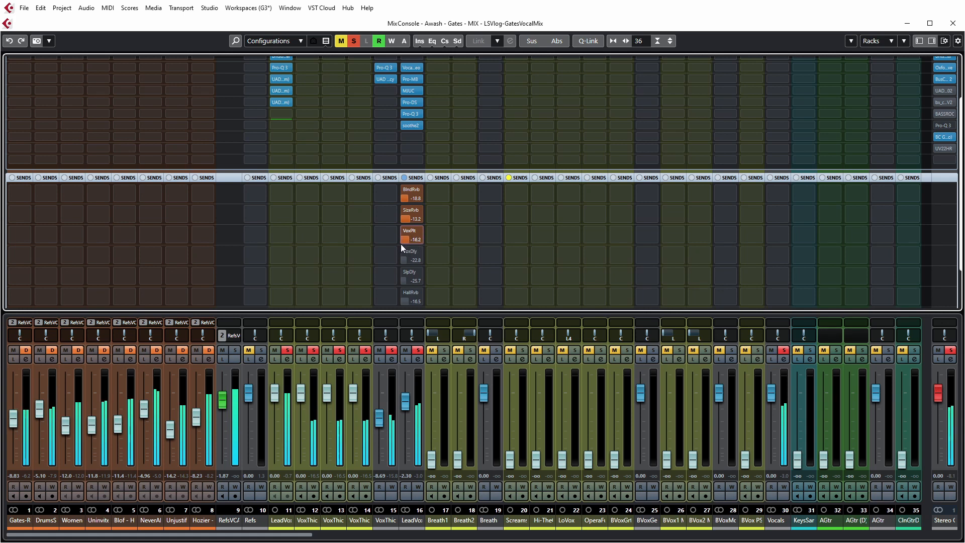
drag(401, 245, 403, 244)
click(404, 260)
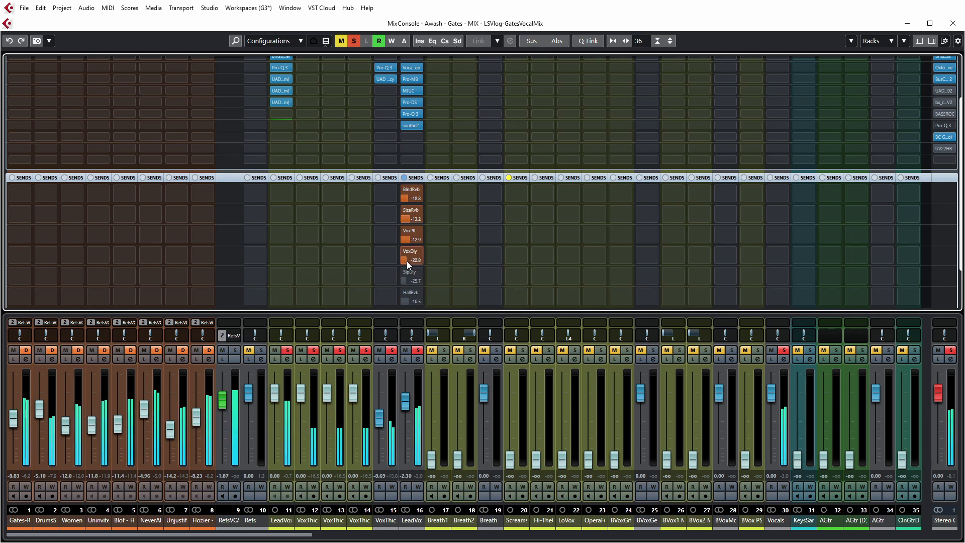
mouse_move(406, 261)
mouse_down()
mouse_move(429, 262)
mouse_move(418, 264)
mouse_up()
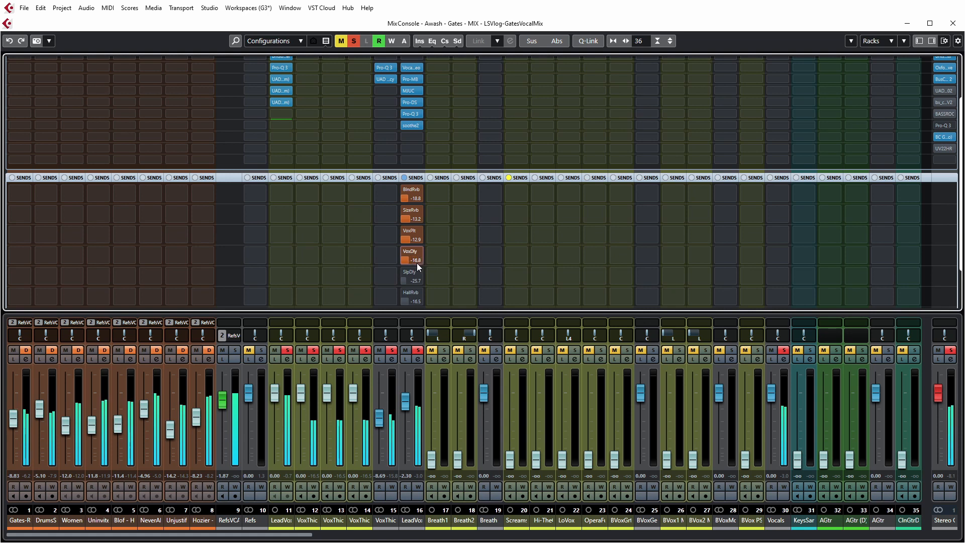
Step: Inspect the Timeless 2 delay and Pro-Q 2 EQ settings on the VoxDly effects channel, closing each plugin
drag(300, 535, 960, 502)
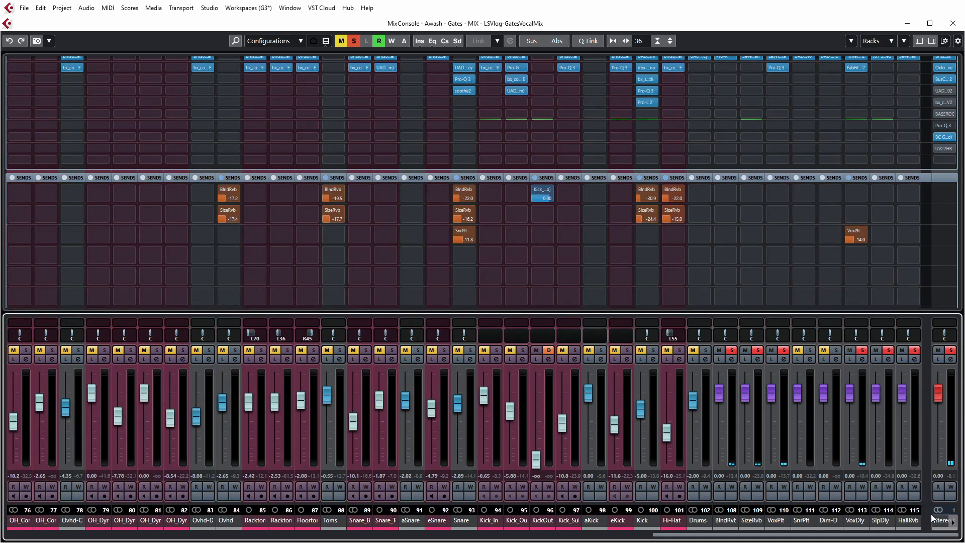
scroll(860, 100, up, 2)
click(854, 110)
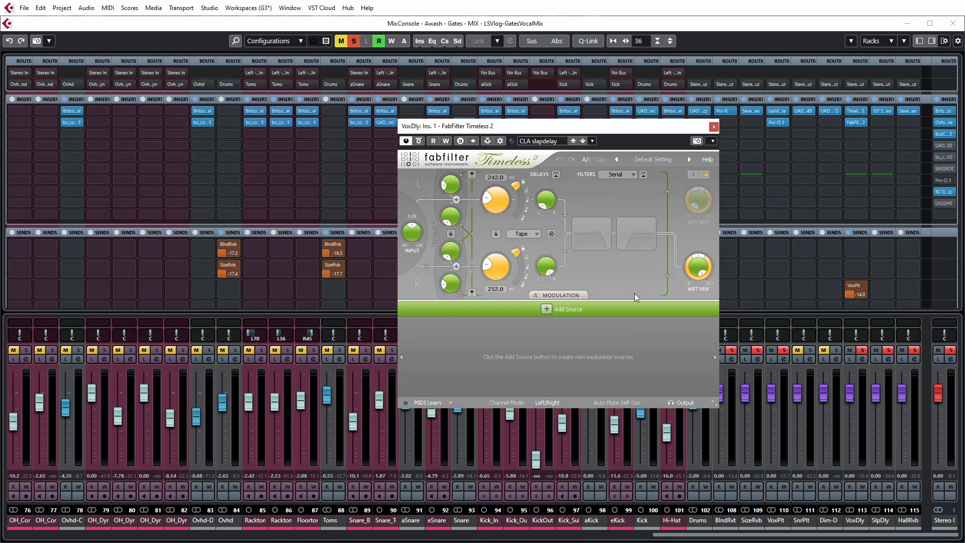
click(714, 126)
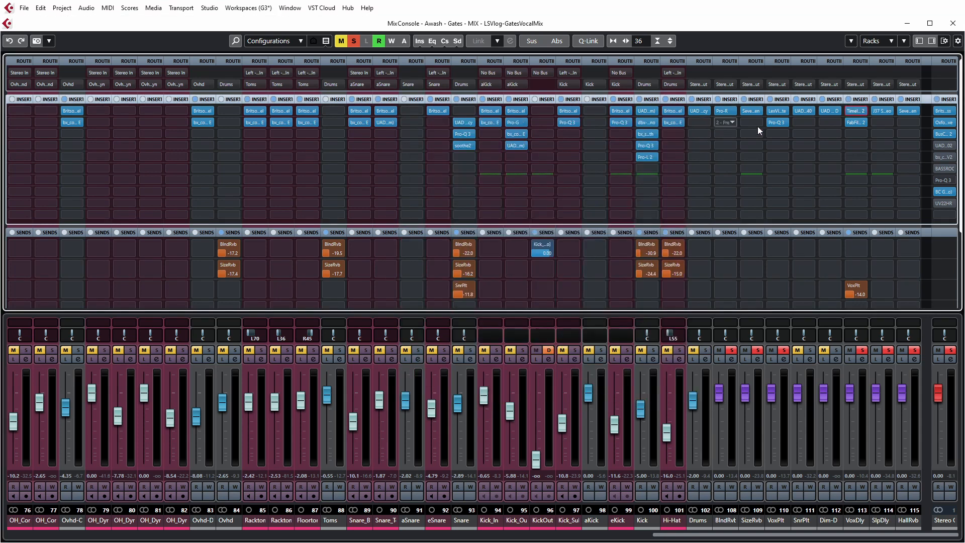
click(856, 121)
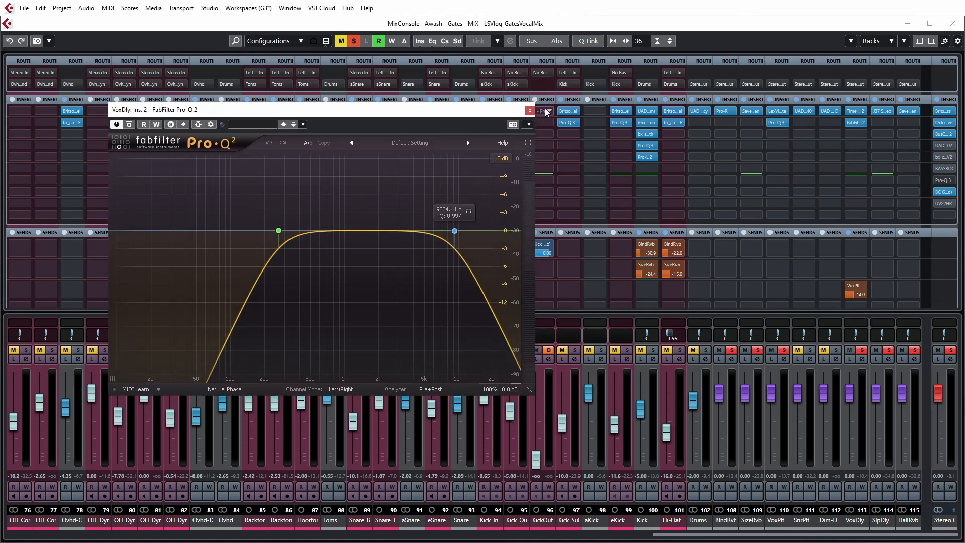
click(529, 110)
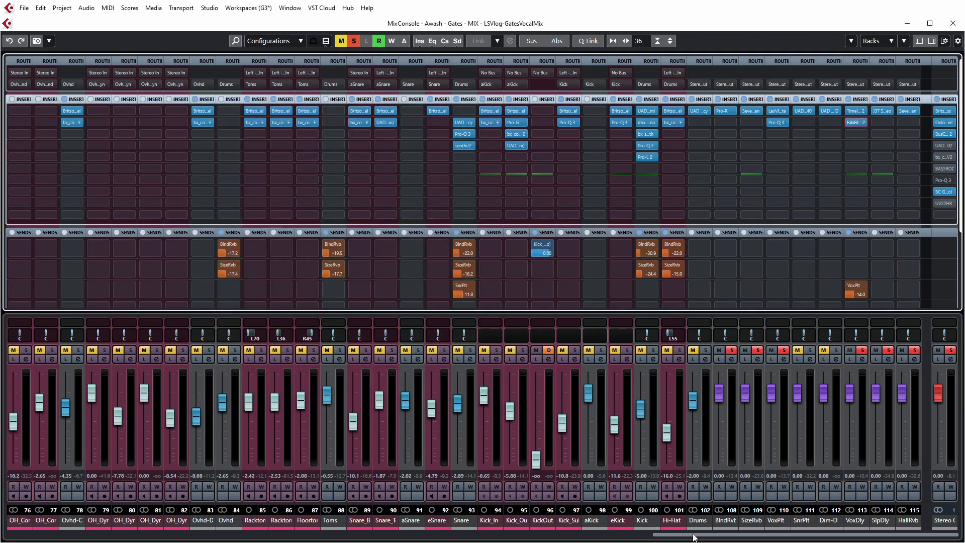
Step: Activate LeadVoxSum's SlpDly send at -21.7 dB and reduce its VoxDly send to -18.0 dB
drag(694, 537, 61, 536)
drag(962, 155, 945, 228)
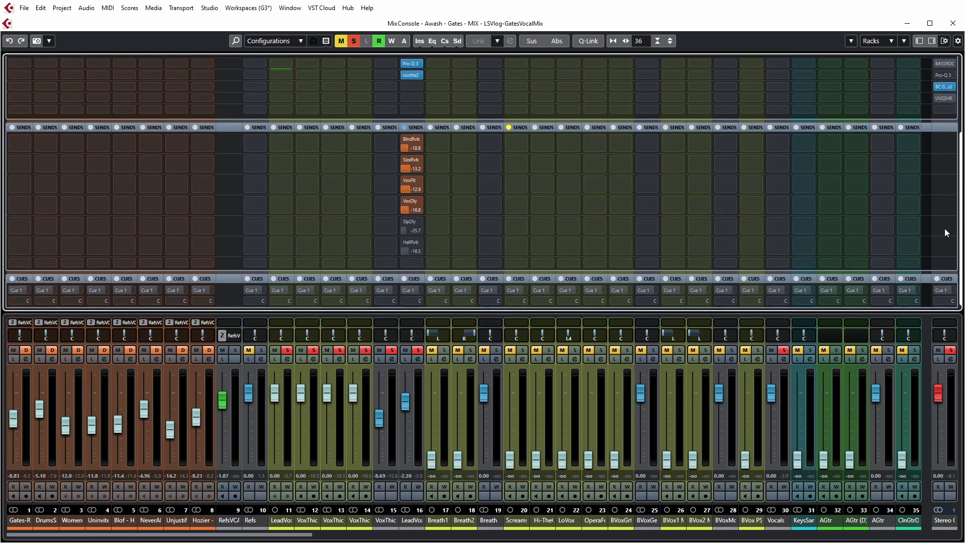
click(406, 222)
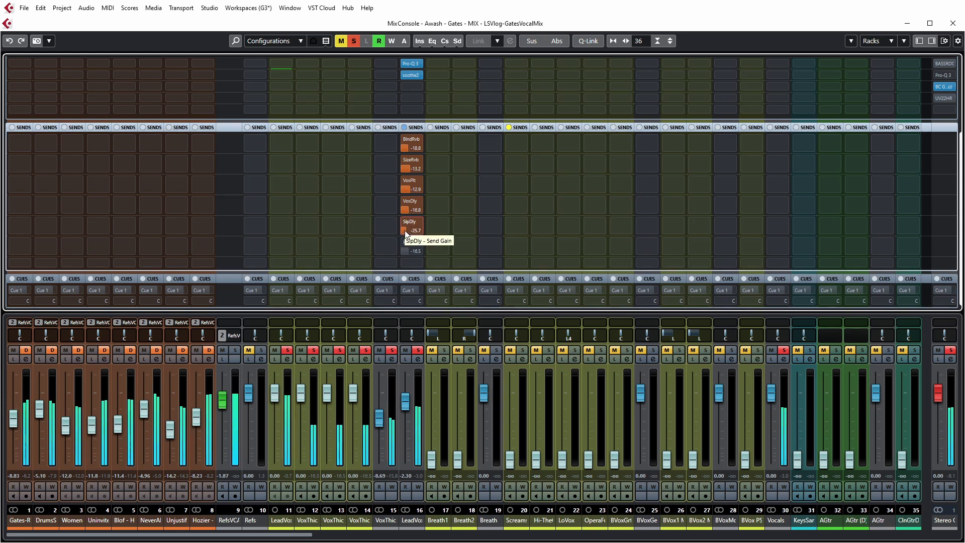
scroll(407, 208, down, 1)
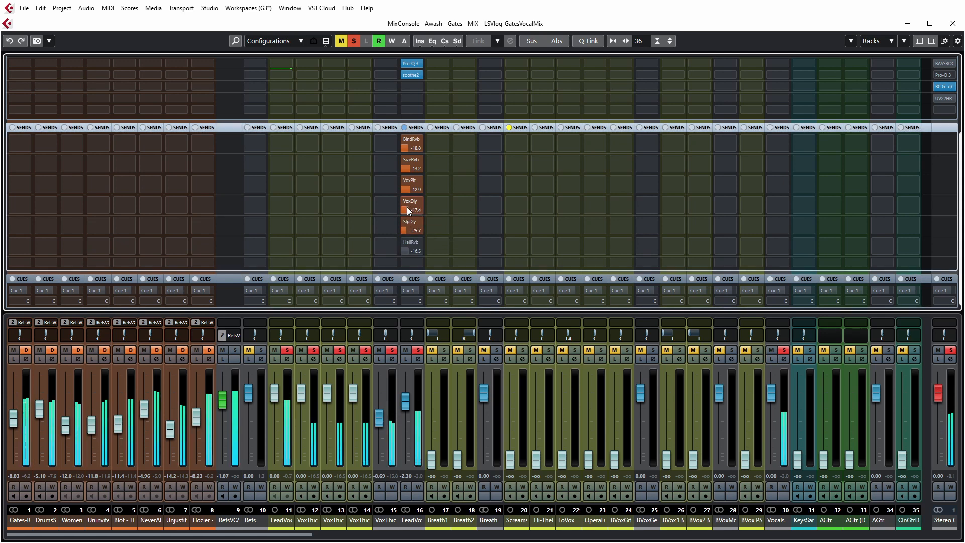
scroll(407, 208, down, 1)
mouse_move(409, 232)
mouse_down()
mouse_move(424, 231)
mouse_move(412, 231)
mouse_up()
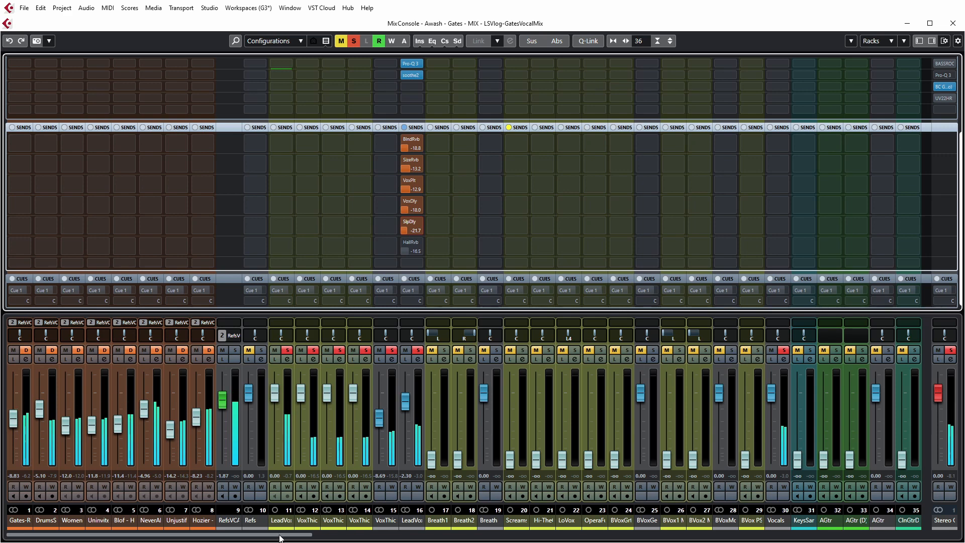
Step: Inspect the J37 tape delay settings on the SlpDly effects channel and close the plugin
drag(280, 537, 891, 392)
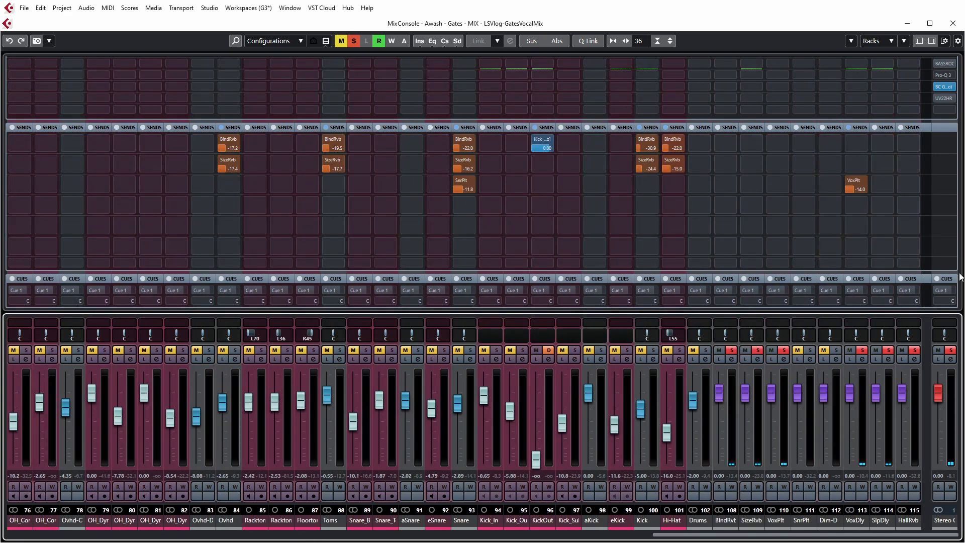
drag(960, 276, 960, 81)
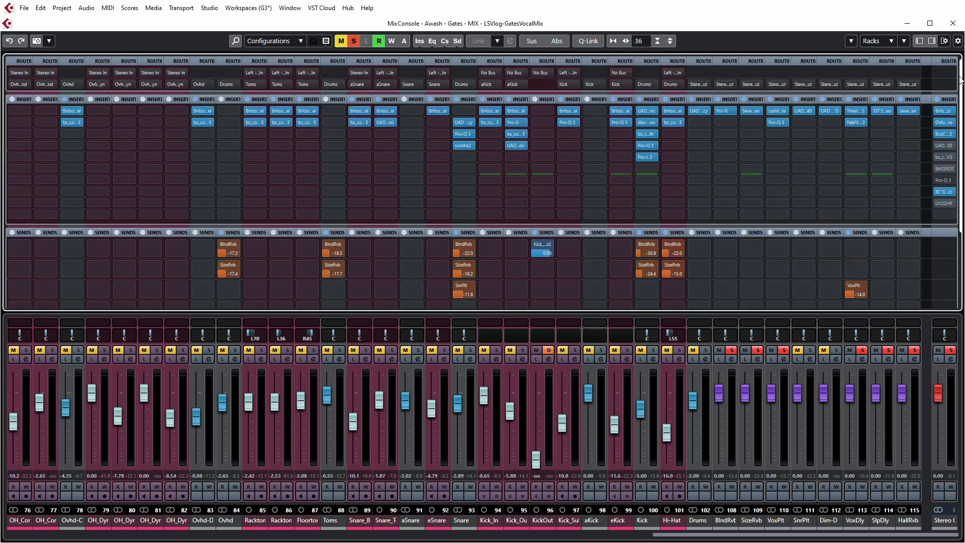
click(882, 110)
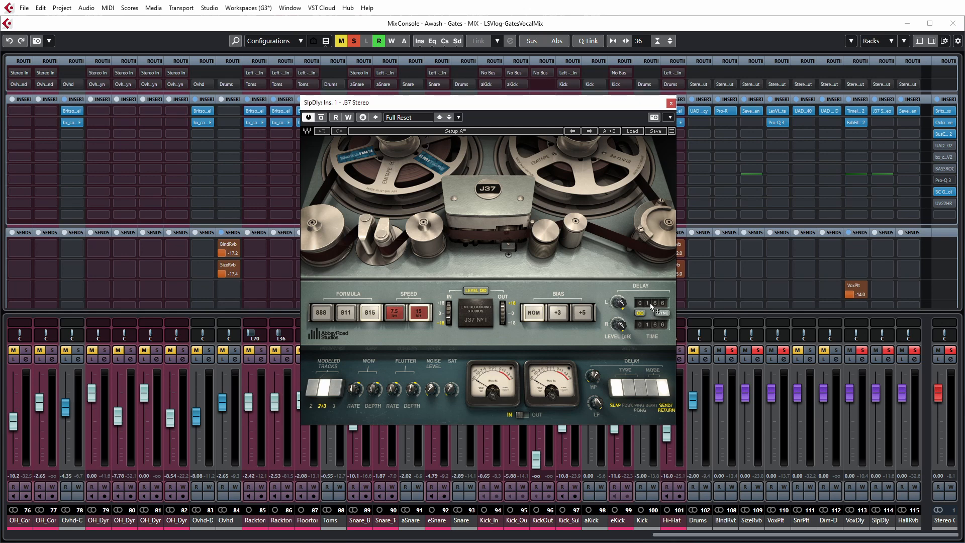
click(671, 104)
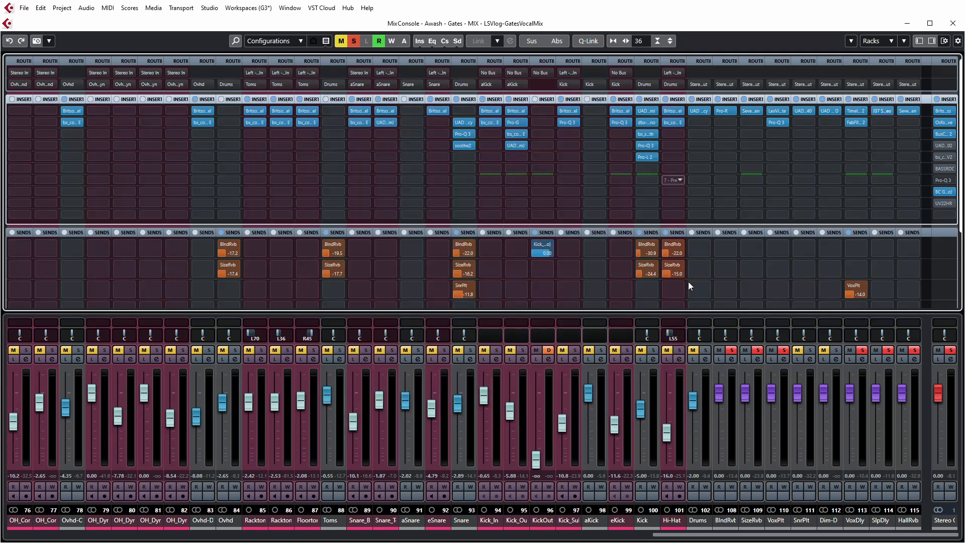
Step: Activate LeadVoxSum's HallRvb send and set its level to -14.2 dB while the soloed vocal plays
click(520, 534)
drag(519, 534, 22, 525)
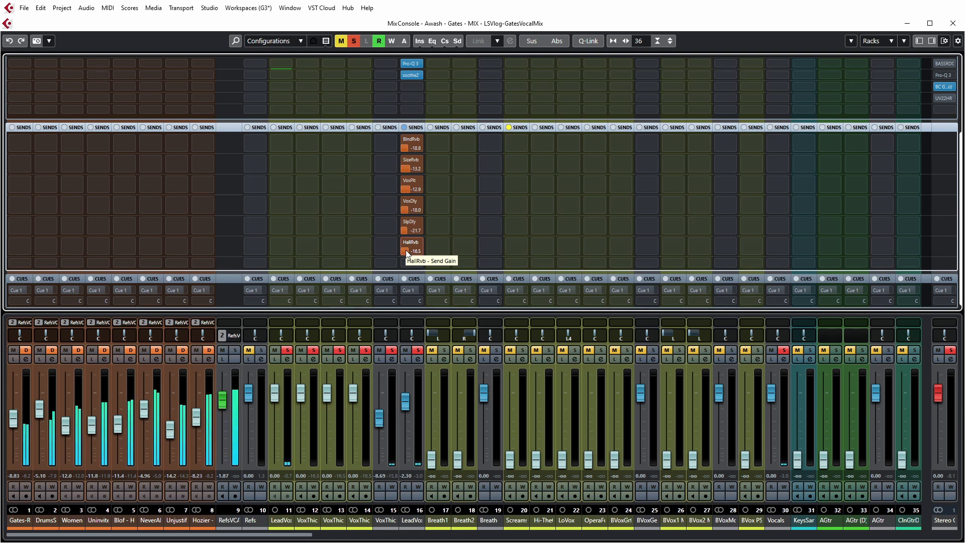
drag(407, 254, 416, 253)
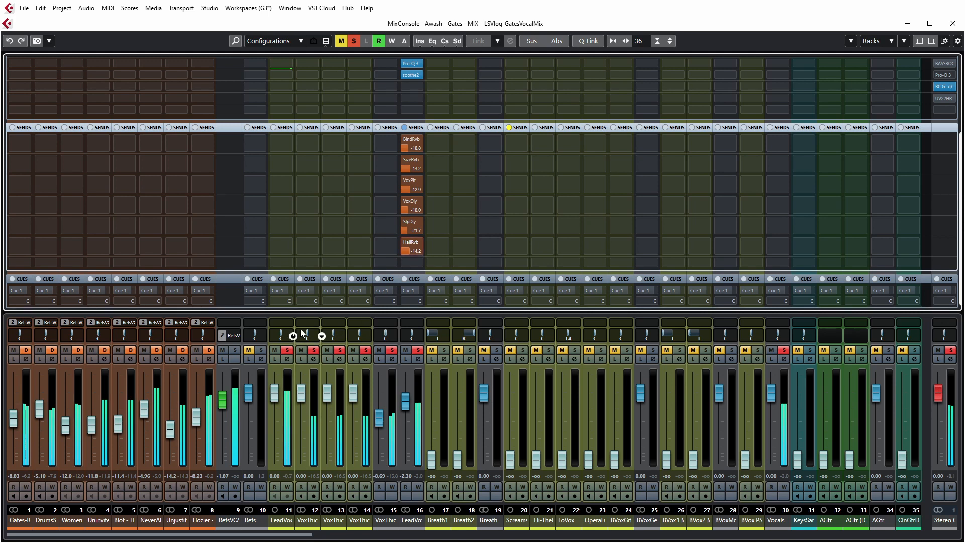
Step: Clear all solos and raise LeadVoxSum's HallRvb send to -11.2 dB while the full mix plays
click(354, 41)
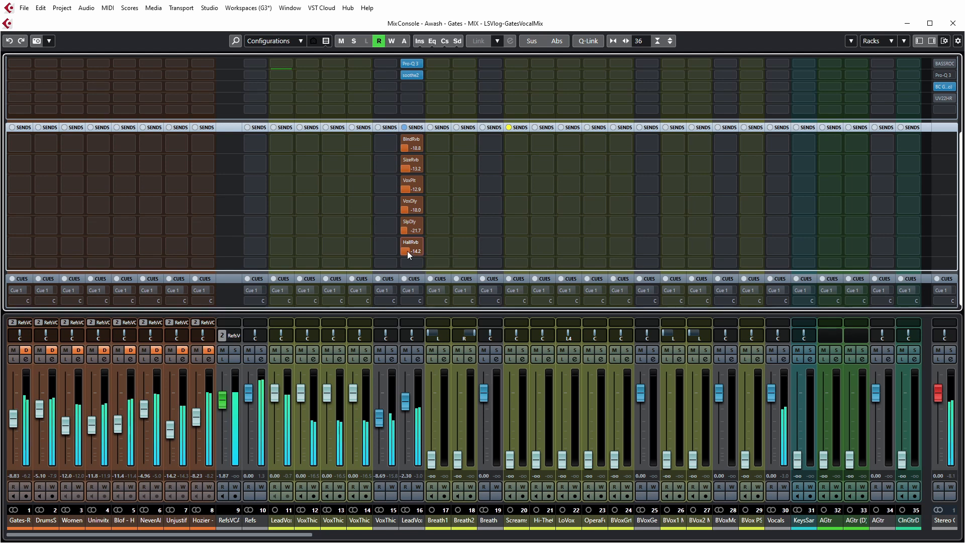
drag(407, 251, 408, 251)
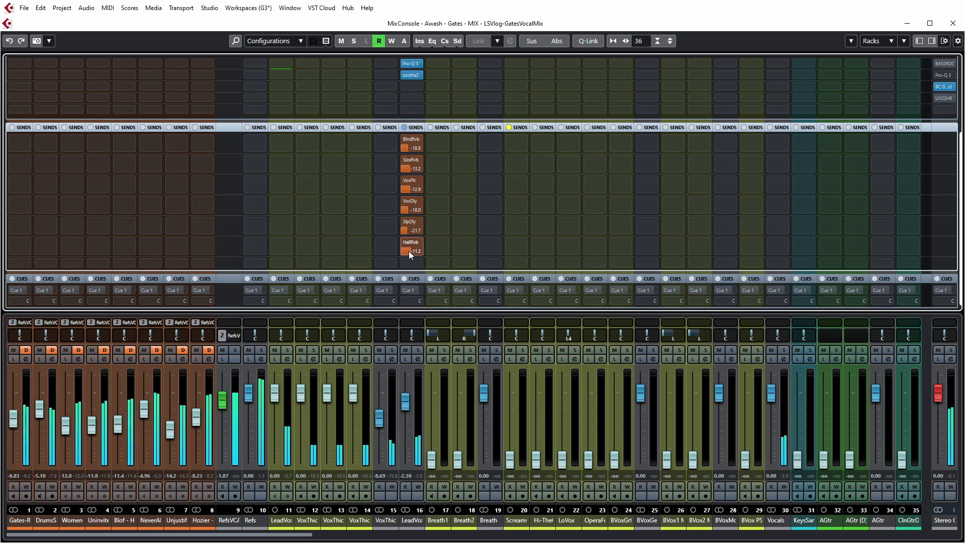